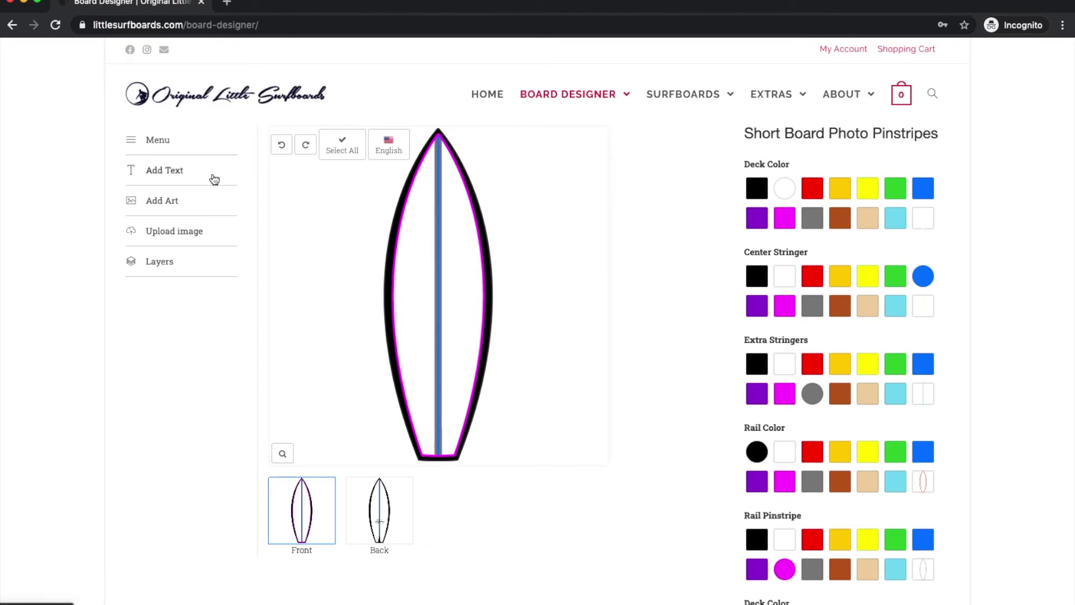
Add the text Aloha to the front of the board and scale it to font size 30, about 2.91" × 1.27".
{"action": "left_click", "coordinate": [179, 171]}
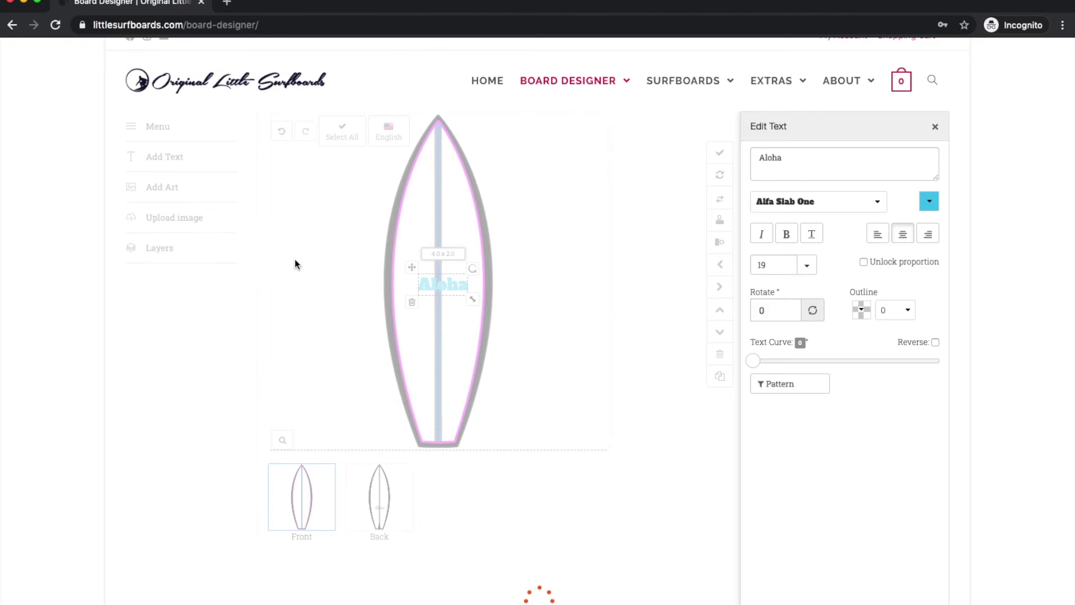
{"action": "left_click_drag", "start_coordinate": [441, 286], "coordinate": [501, 277]}
{"action": "mouse_move", "coordinate": [445, 247]}
{"action": "left_mouse_down"}
{"action": "mouse_move", "coordinate": [478, 247]}
{"action": "mouse_move", "coordinate": [435, 243]}
{"action": "mouse_move", "coordinate": [448, 247]}
{"action": "mouse_move", "coordinate": [431, 258]}
{"action": "left_mouse_up"}
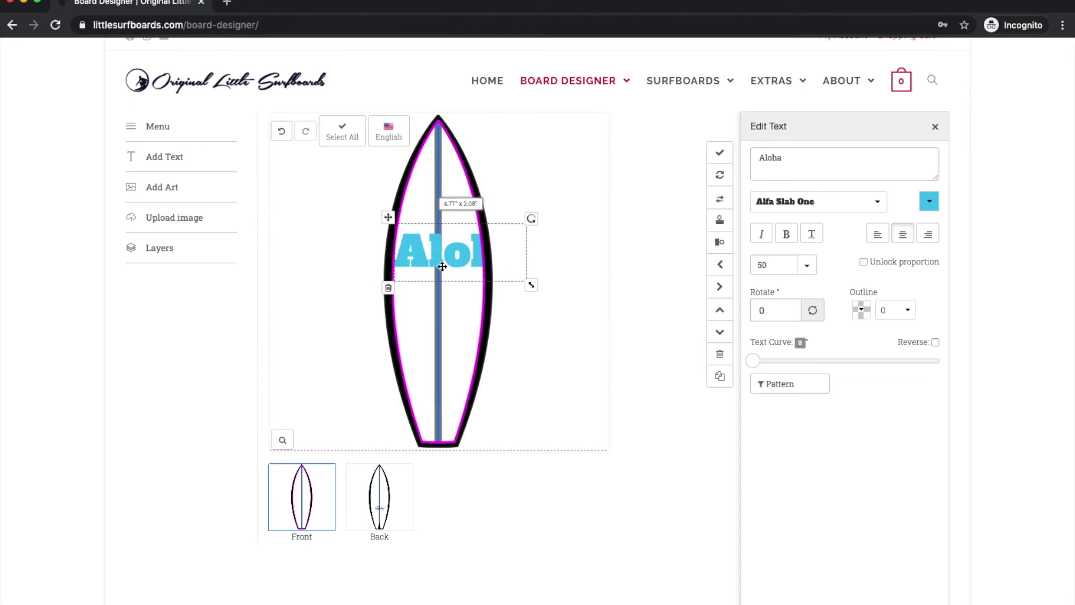
{"action": "left_click_drag", "start_coordinate": [531, 285], "coordinate": [475, 272]}
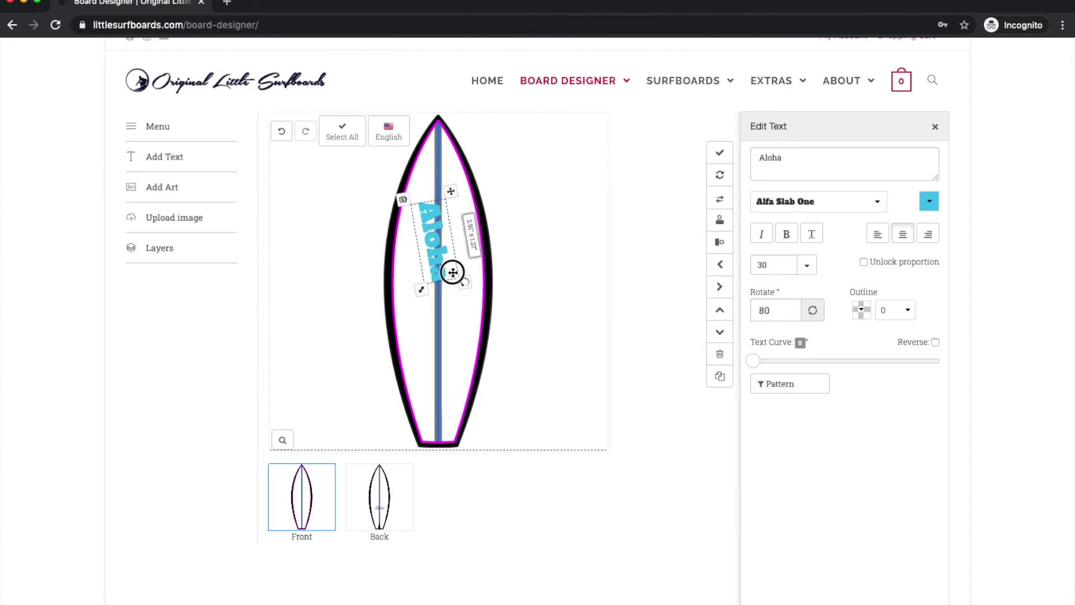
Try rotating the Aloha text to different angles and reset its rotation to 0.
{"action": "left_click_drag", "start_coordinate": [406, 185], "coordinate": [474, 231]}
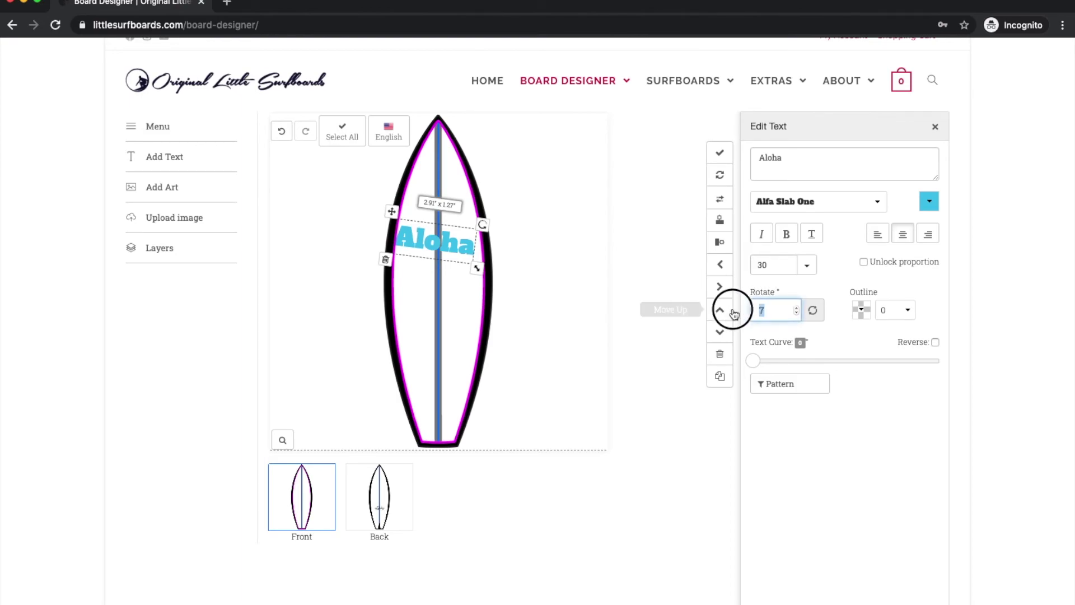
{"action": "double_click", "coordinate": [763, 308]}
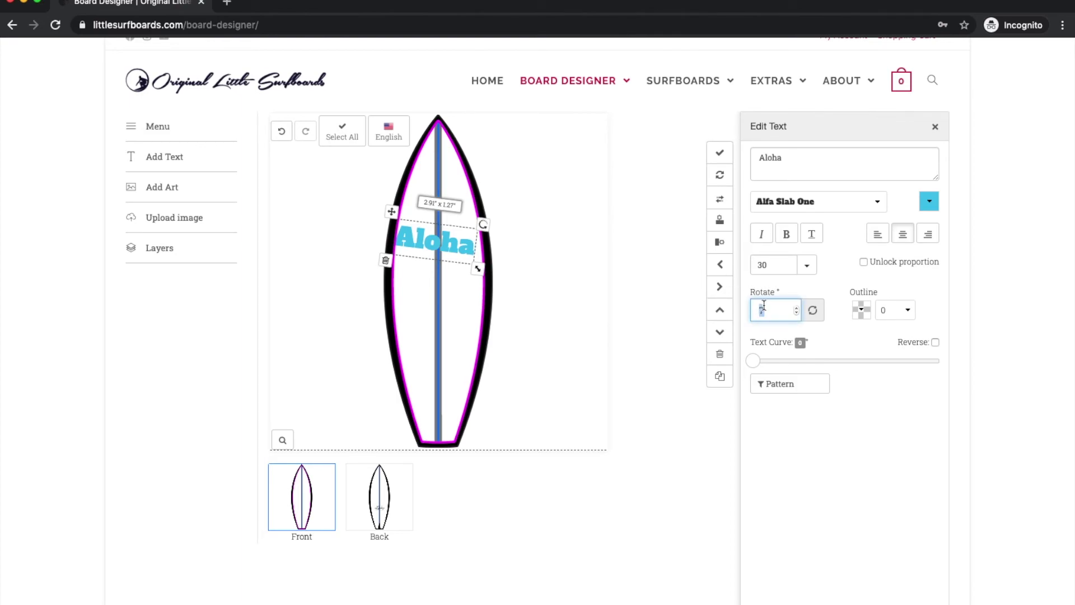
{"action": "type", "text": "0"}
{"action": "key", "text": "Return"}
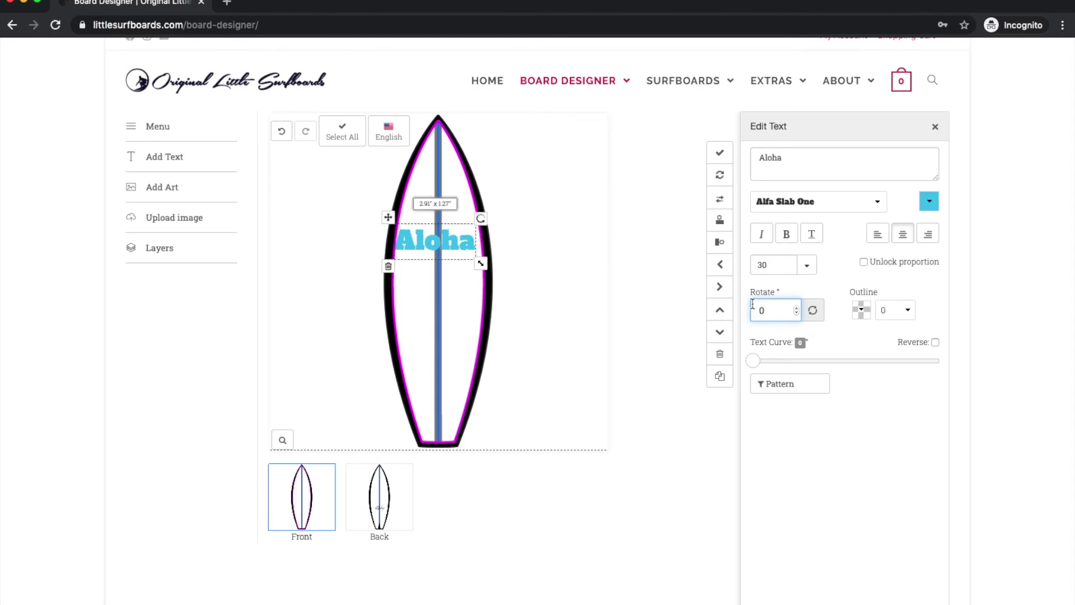
{"action": "key", "text": "Return"}
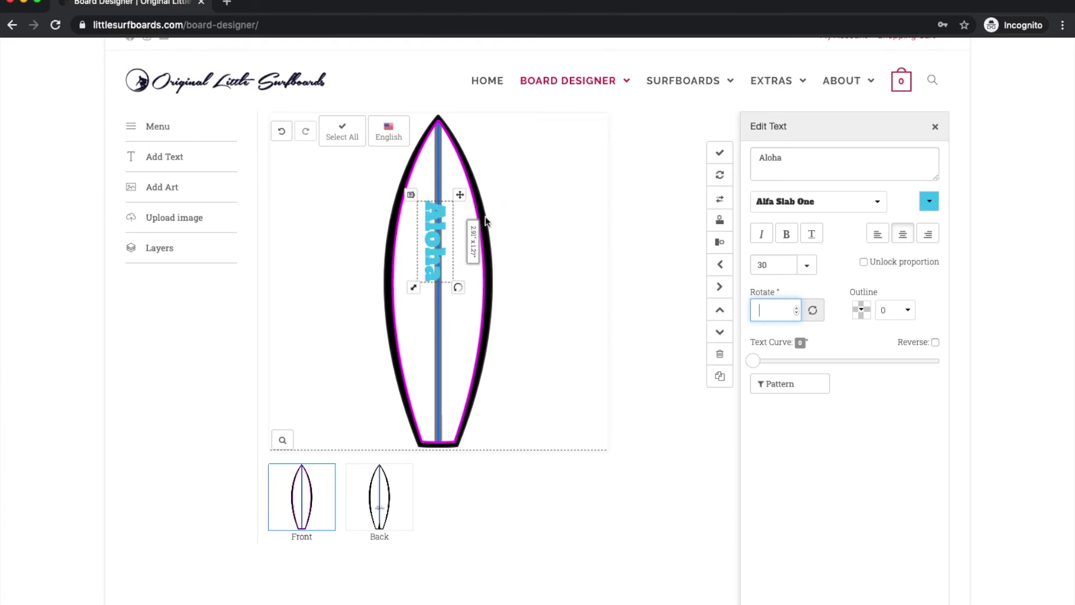
{"action": "type", "text": "0"}
{"action": "key", "text": "Return"}
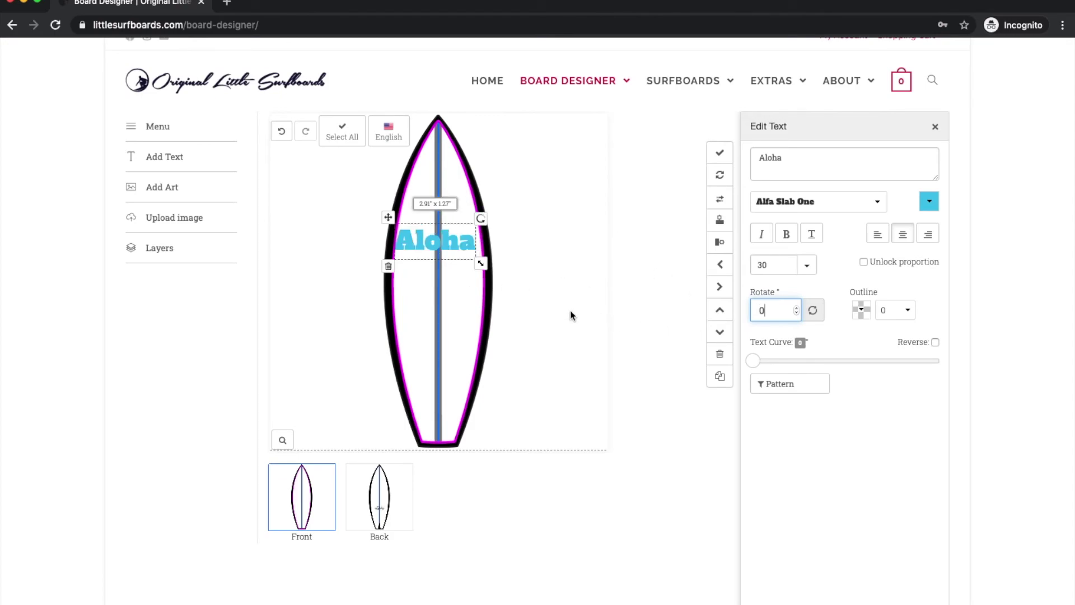
Replace the text Aloha with Mahalo and move it down toward the middle of the board.
{"action": "left_click_drag", "start_coordinate": [789, 160], "coordinate": [763, 164]}
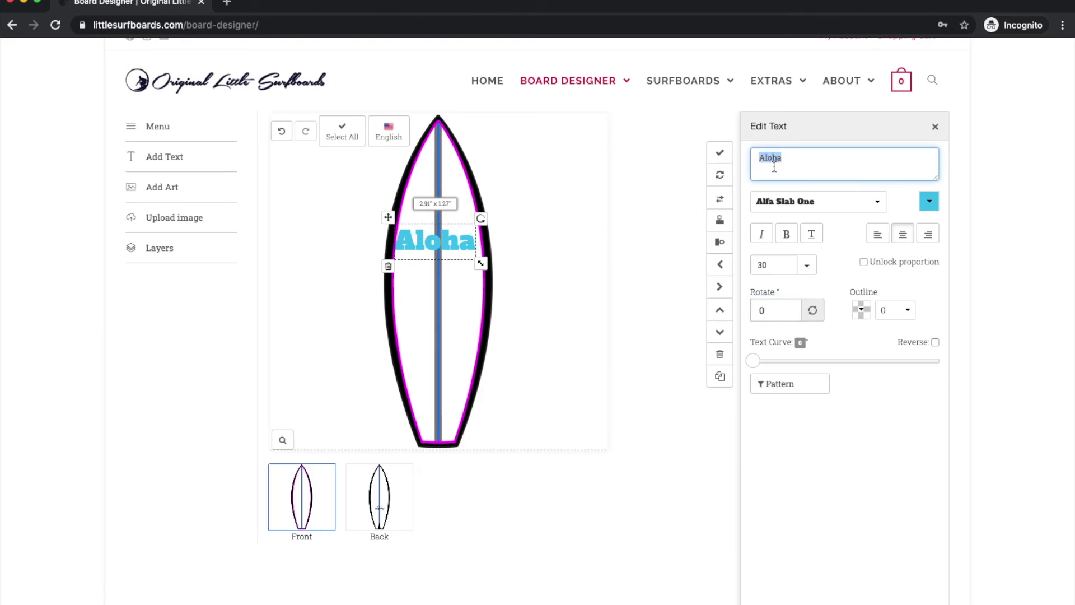
{"action": "type", "text": "Mahalo"}
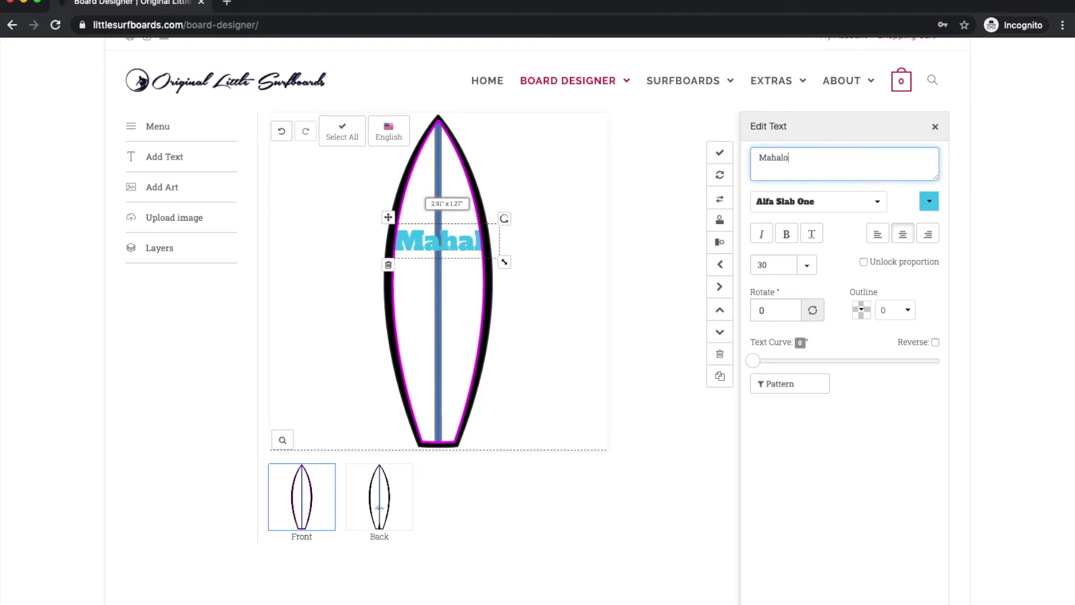
{"action": "left_click_drag", "start_coordinate": [464, 244], "coordinate": [461, 271]}
Try blue as the Mahalo text color, and change it to purple.
{"action": "left_click", "coordinate": [929, 202]}
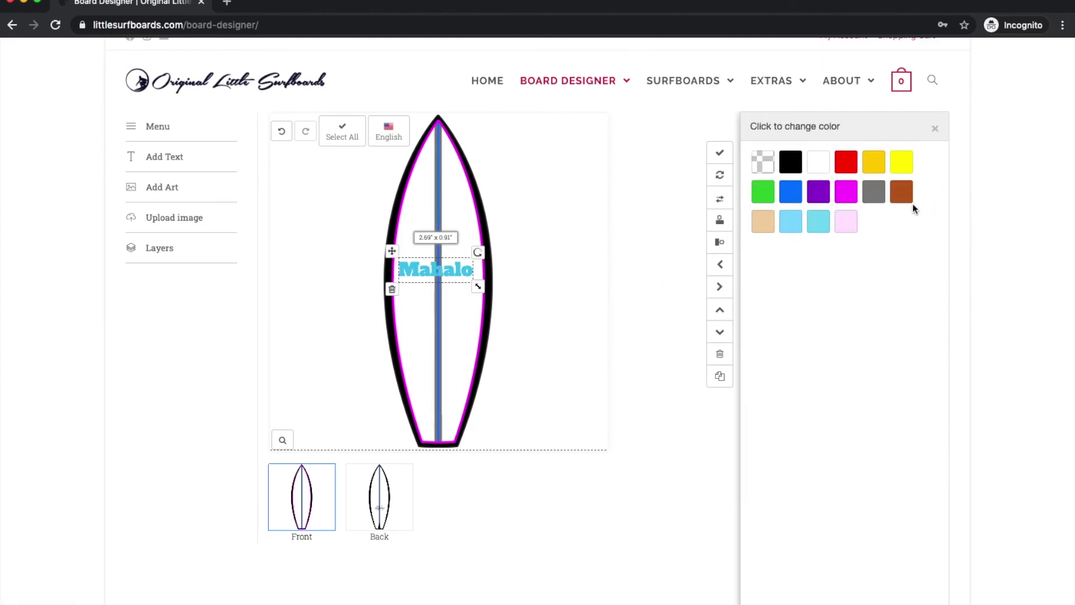
{"action": "left_click", "coordinate": [796, 196]}
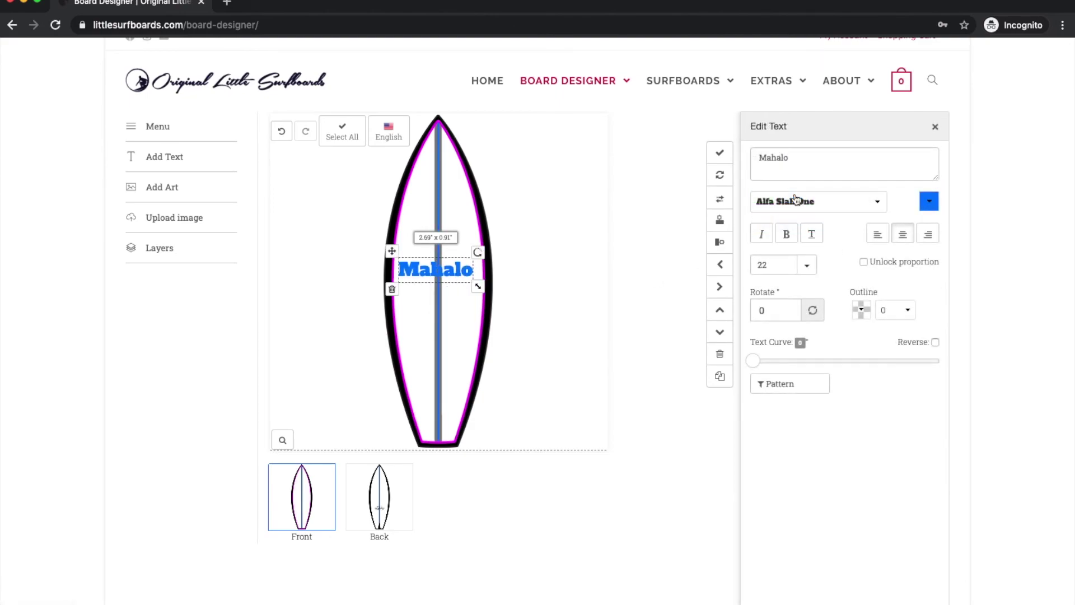
{"action": "left_click", "coordinate": [929, 201]}
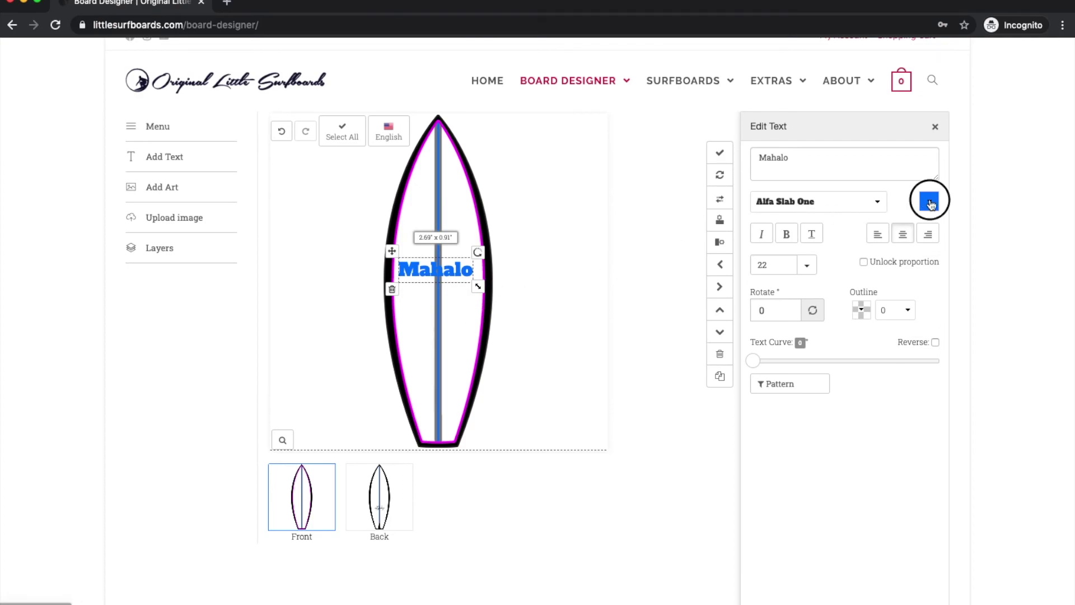
{"action": "left_click", "coordinate": [821, 188]}
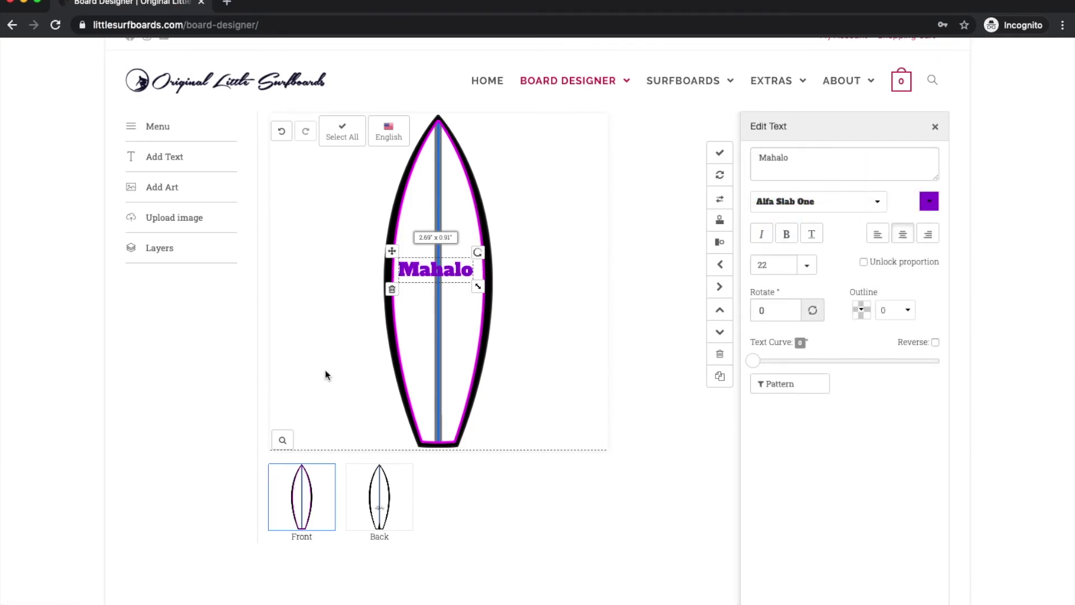
Make the Mahalo text italic and bold, leaving it without an underline.
{"action": "left_click", "coordinate": [762, 238]}
{"action": "left_click", "coordinate": [789, 238]}
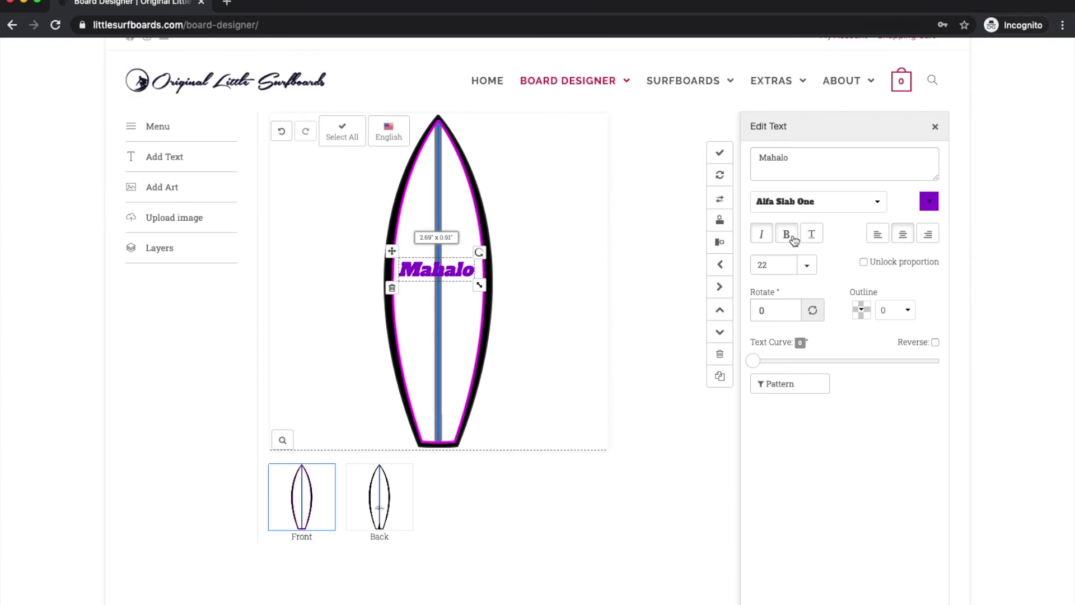
{"action": "left_click", "coordinate": [819, 237]}
{"action": "left_click", "coordinate": [811, 238]}
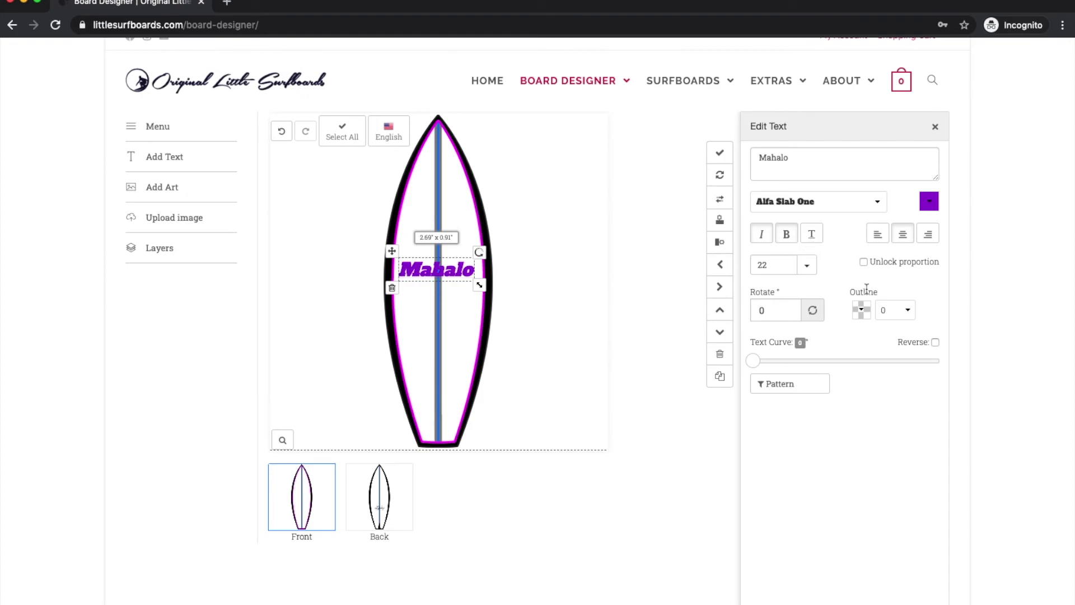
Unlock the Mahalo text's proportions, try enlarging it to about 3.26" × 1.42", and undo that resize.
{"action": "left_click", "coordinate": [863, 262]}
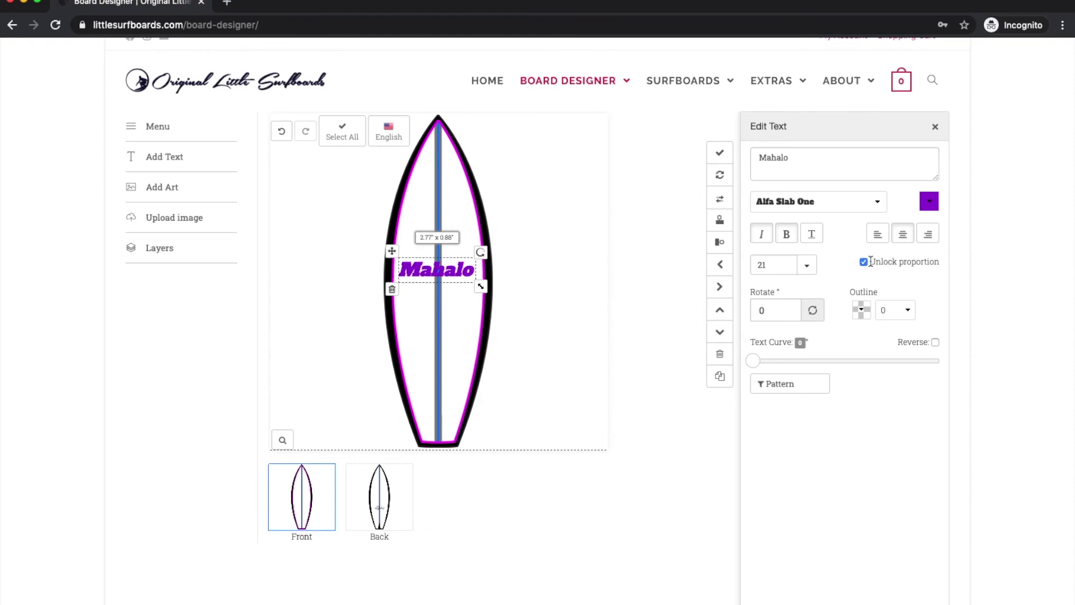
{"action": "mouse_move", "coordinate": [480, 286]}
{"action": "left_mouse_down"}
{"action": "mouse_move", "coordinate": [477, 338]}
{"action": "mouse_move", "coordinate": [482, 280]}
{"action": "mouse_move", "coordinate": [578, 285]}
{"action": "mouse_move", "coordinate": [479, 278]}
{"action": "mouse_move", "coordinate": [480, 298]}
{"action": "mouse_move", "coordinate": [494, 301]}
{"action": "left_mouse_up"}
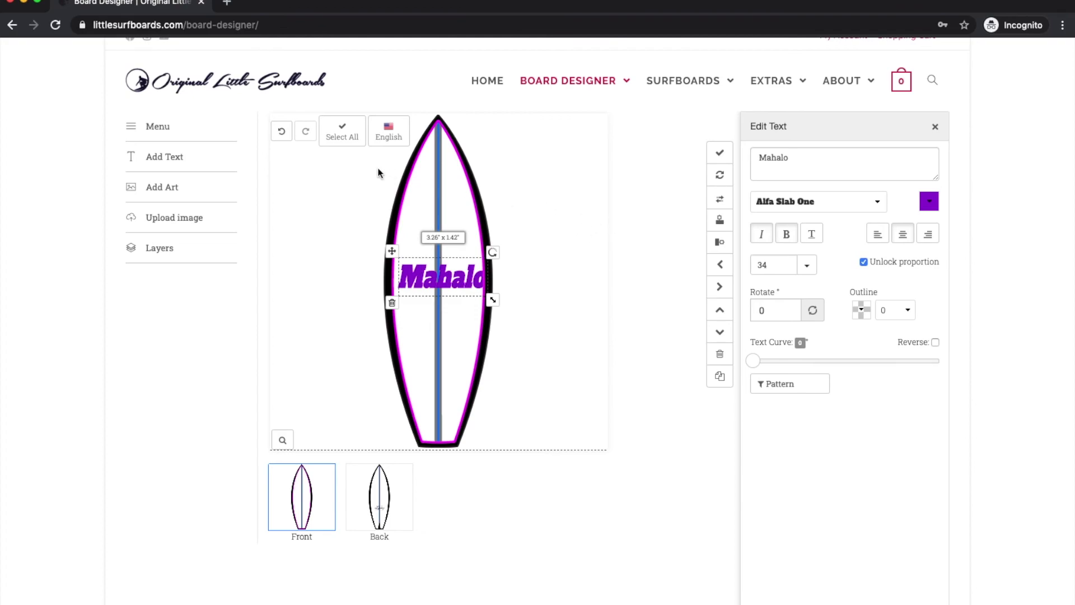
{"action": "left_click", "coordinate": [280, 133]}
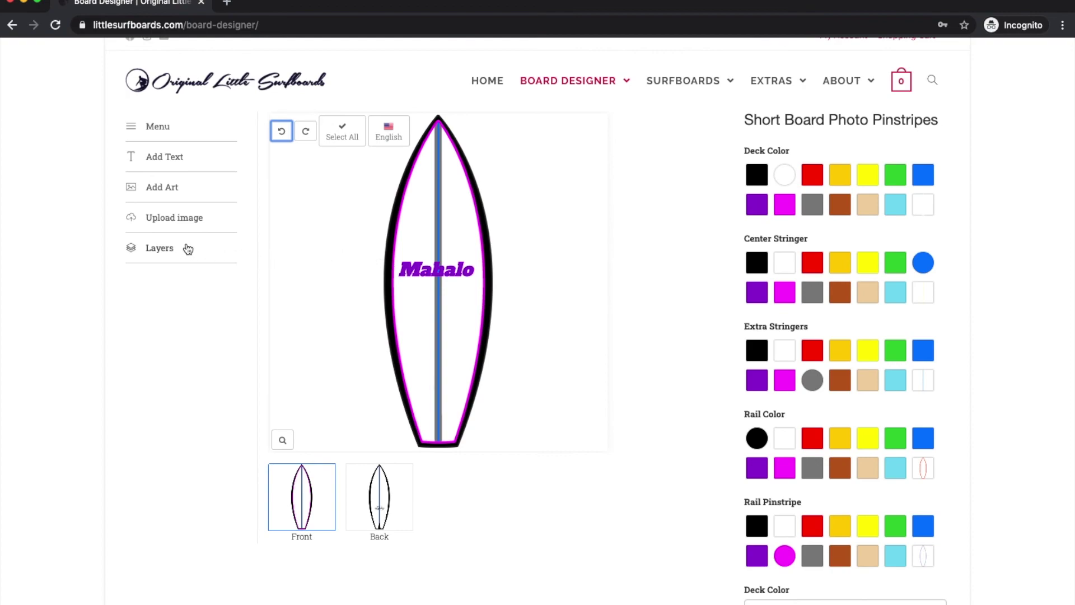
Reopen the Mahalo text for editing by selecting its layer.
{"action": "left_click", "coordinate": [163, 248]}
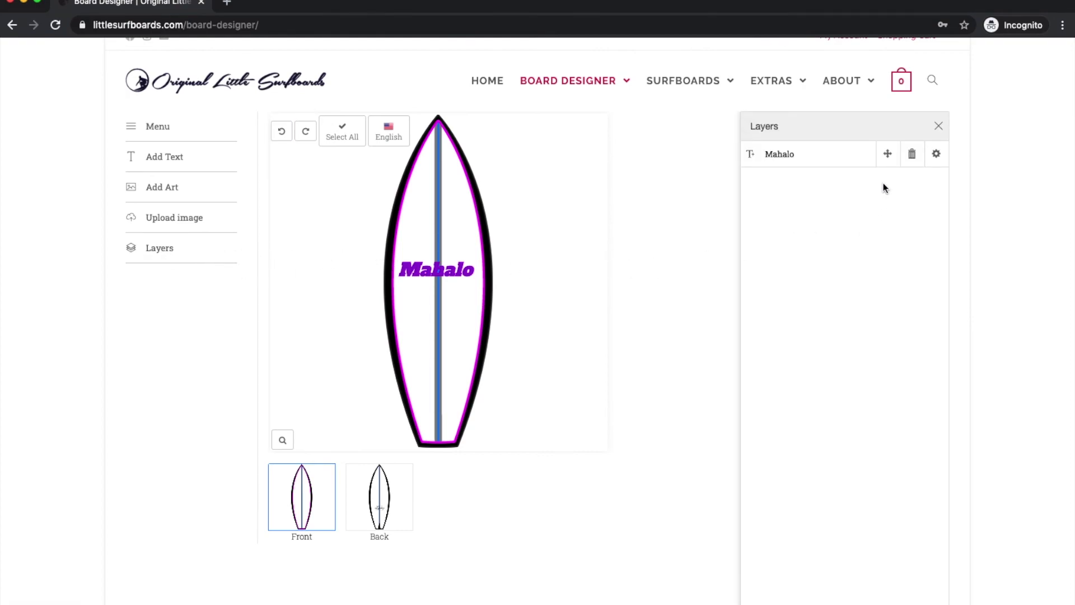
{"action": "scroll", "coordinate": [887, 160], "scroll_direction": "down", "scroll_amount": 1}
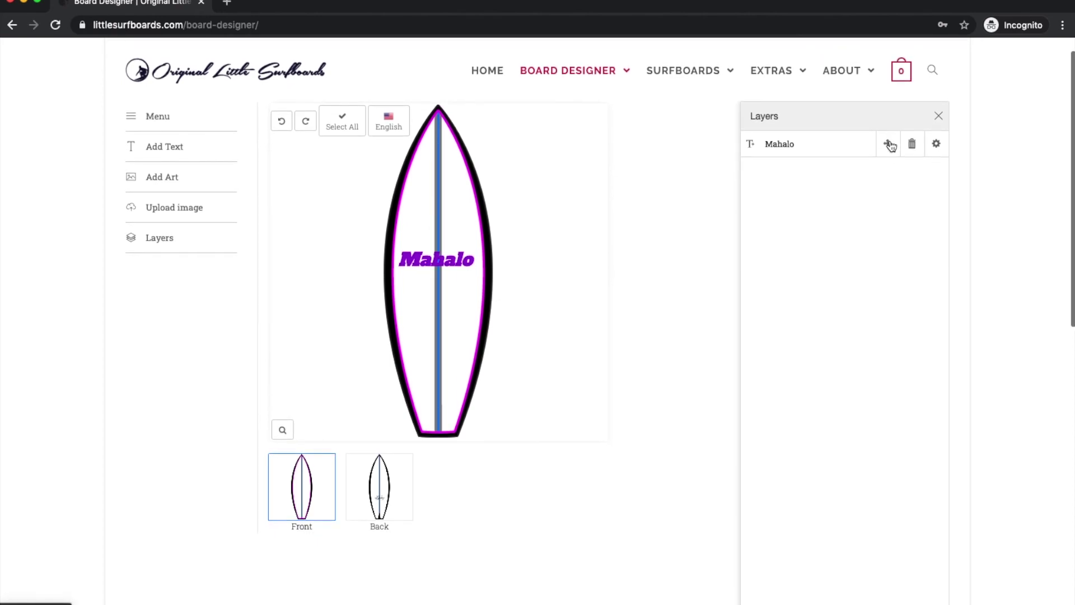
{"action": "left_click", "coordinate": [889, 143]}
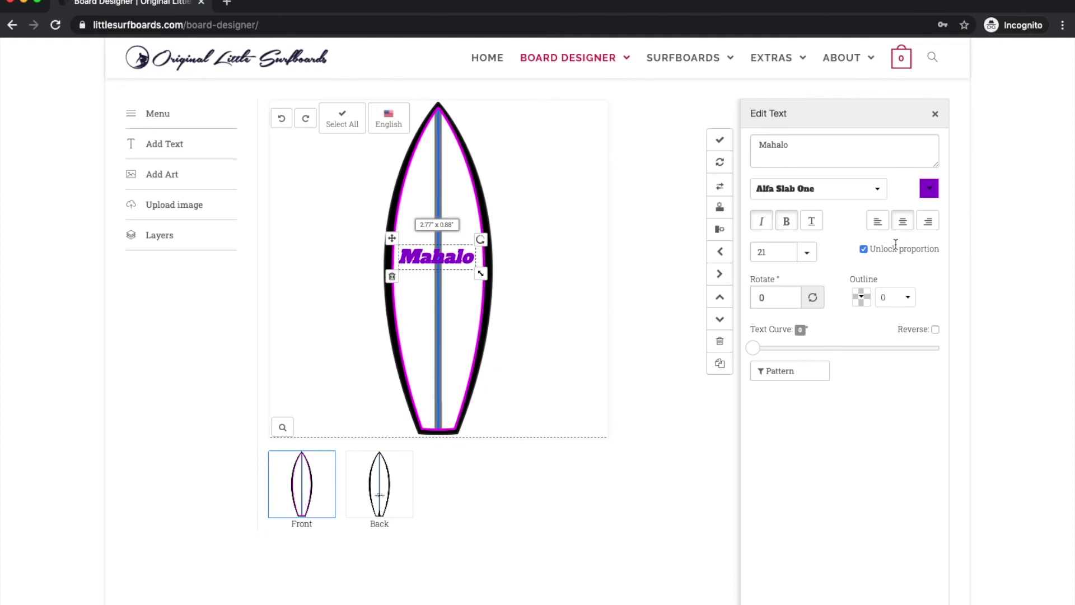
{"action": "left_click", "coordinate": [767, 253]}
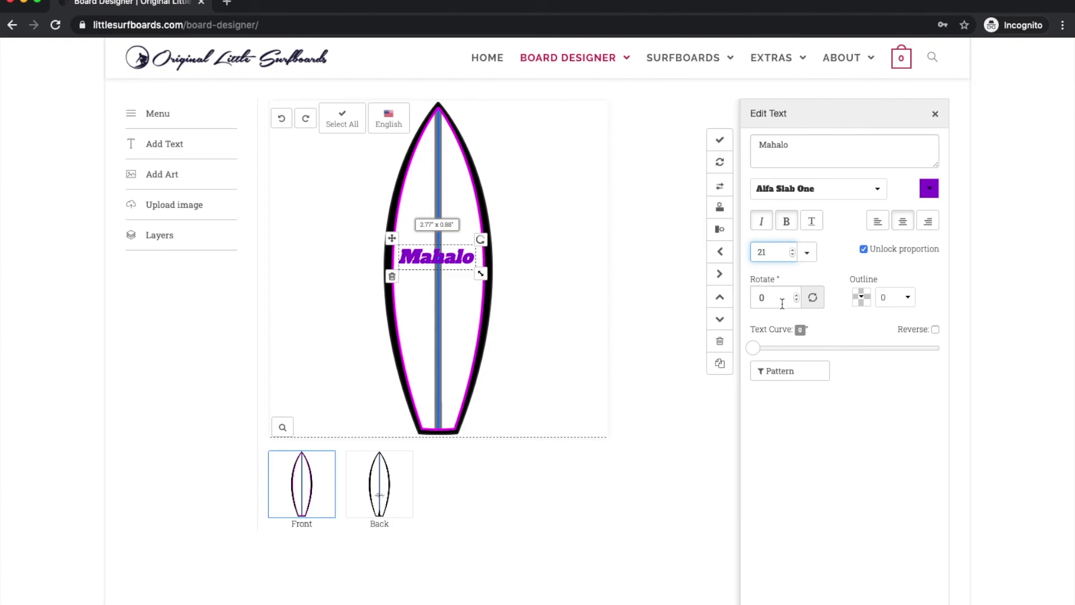
Give the Mahalo text a black outline with a thickness of 30.
{"action": "left_click", "coordinate": [862, 298]}
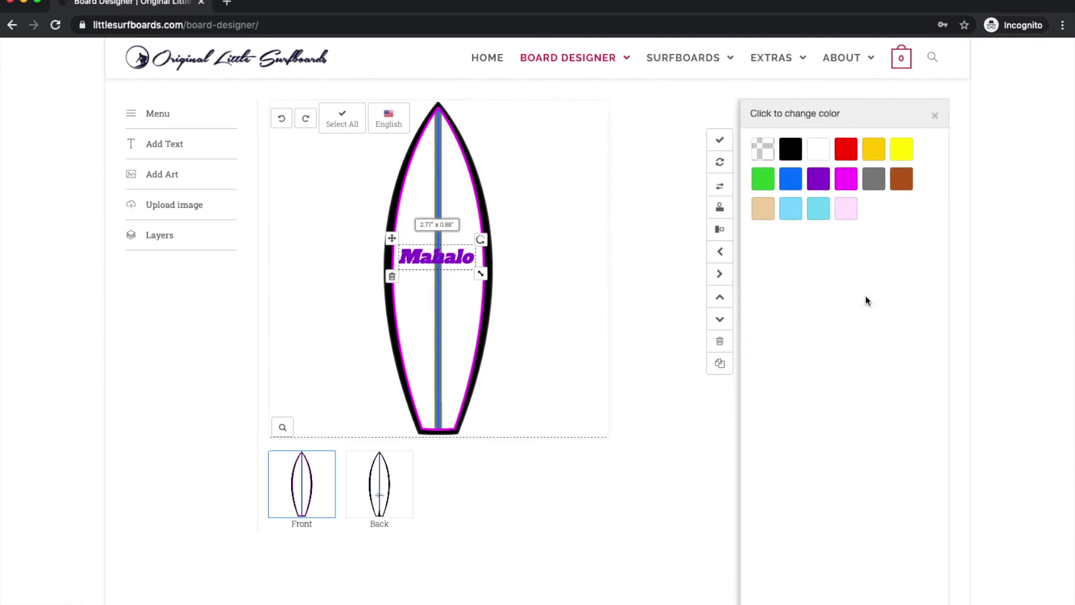
{"action": "left_click", "coordinate": [790, 153]}
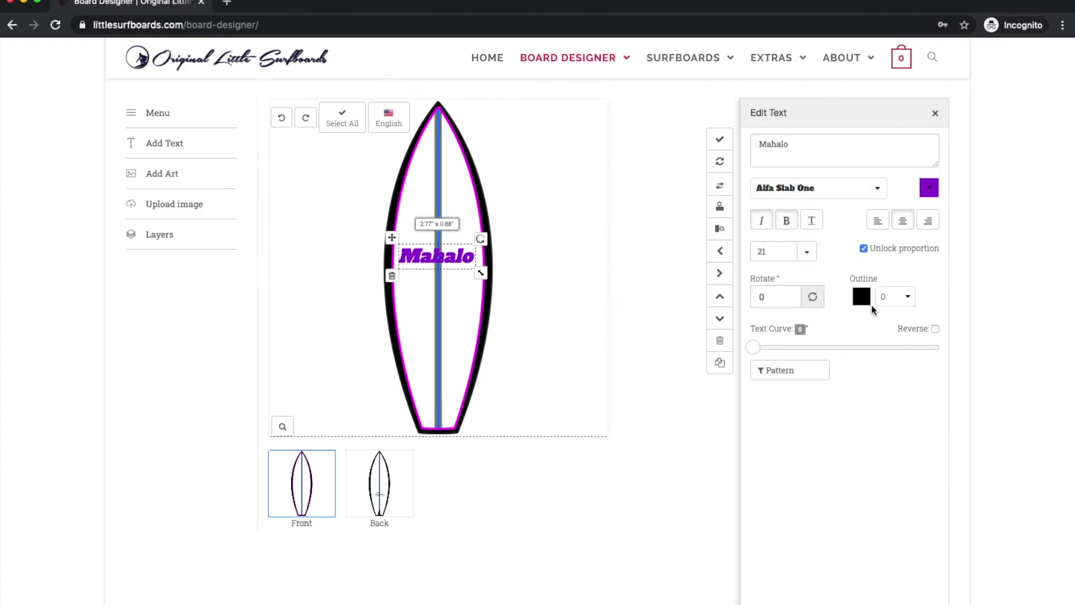
{"action": "left_click", "coordinate": [907, 296]}
{"action": "left_click_drag", "start_coordinate": [794, 320], "coordinate": [837, 321]}
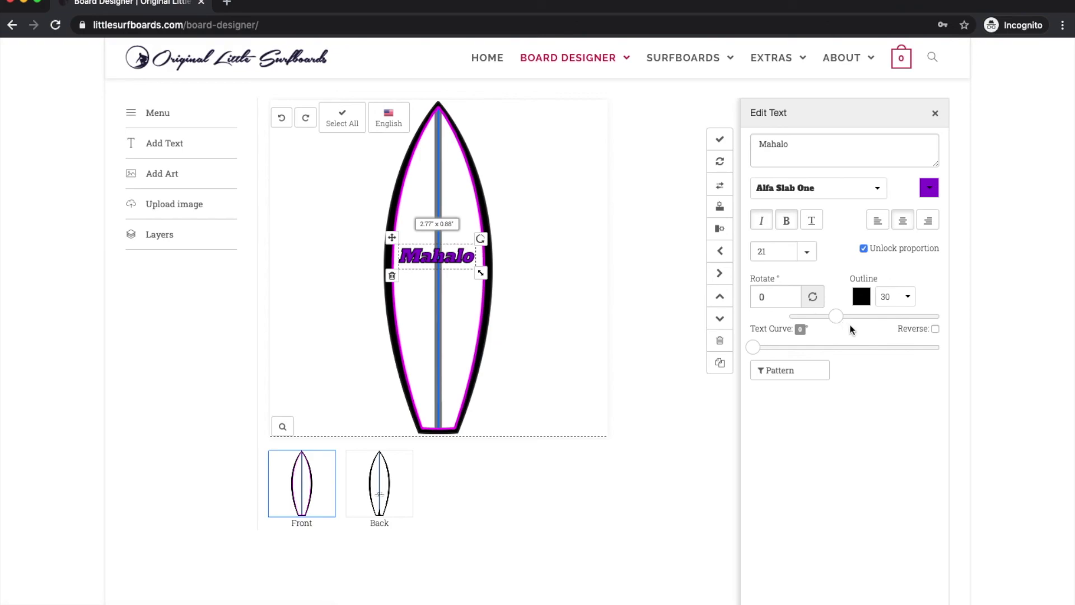
Rotate the Mahalo text to 270 degrees and place it left of the board's center stringer.
{"action": "left_click_drag", "start_coordinate": [488, 244], "coordinate": [415, 204]}
{"action": "left_click_drag", "start_coordinate": [440, 258], "coordinate": [415, 267]}
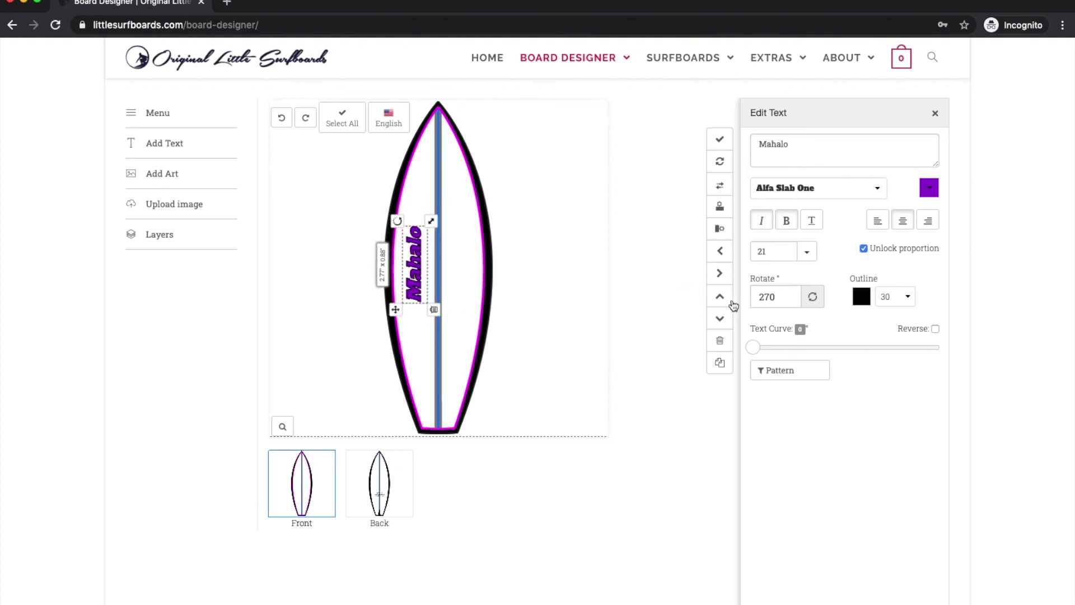
Curve the vertical Mahalo text by 57 degrees and set its letter spacing to 61.
{"action": "left_click", "coordinate": [756, 348]}
{"action": "left_click_drag", "start_coordinate": [758, 352], "coordinate": [784, 353]}
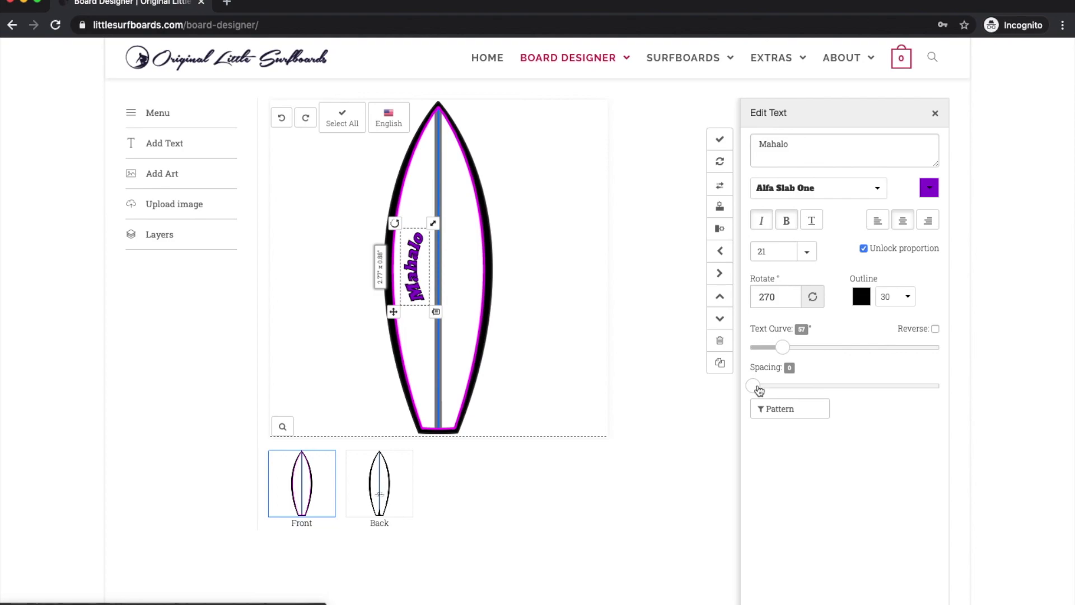
{"action": "left_click_drag", "start_coordinate": [755, 391], "coordinate": [867, 386]}
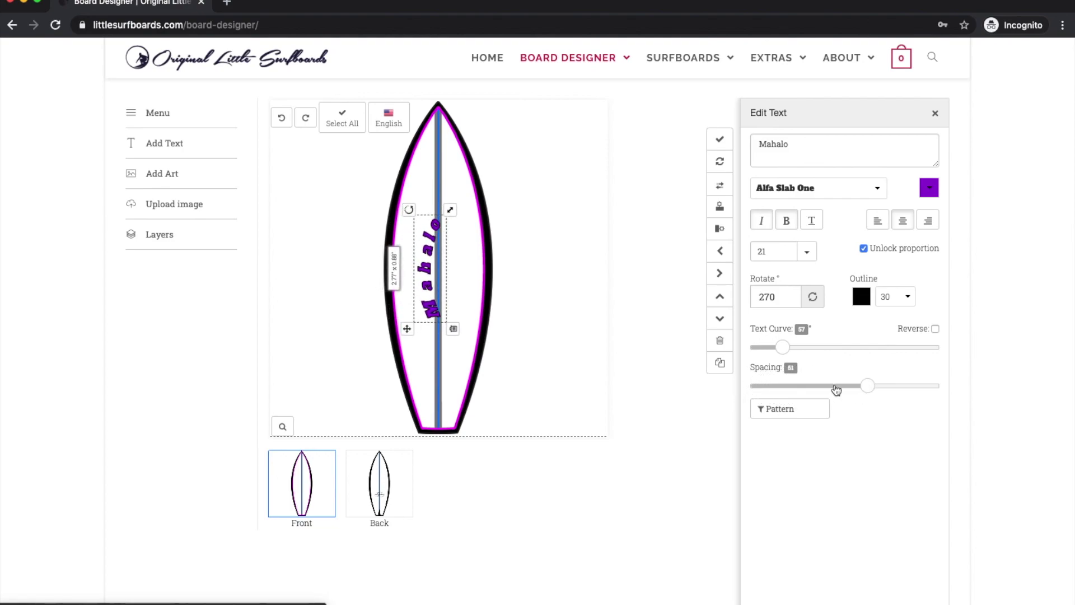
Move the Mahalo text beside the board's left rail and reduce its curve to 39 degrees to follow the edge.
{"action": "left_click_drag", "start_coordinate": [424, 271], "coordinate": [405, 264]}
{"action": "left_click_drag", "start_coordinate": [784, 348], "coordinate": [772, 347]}
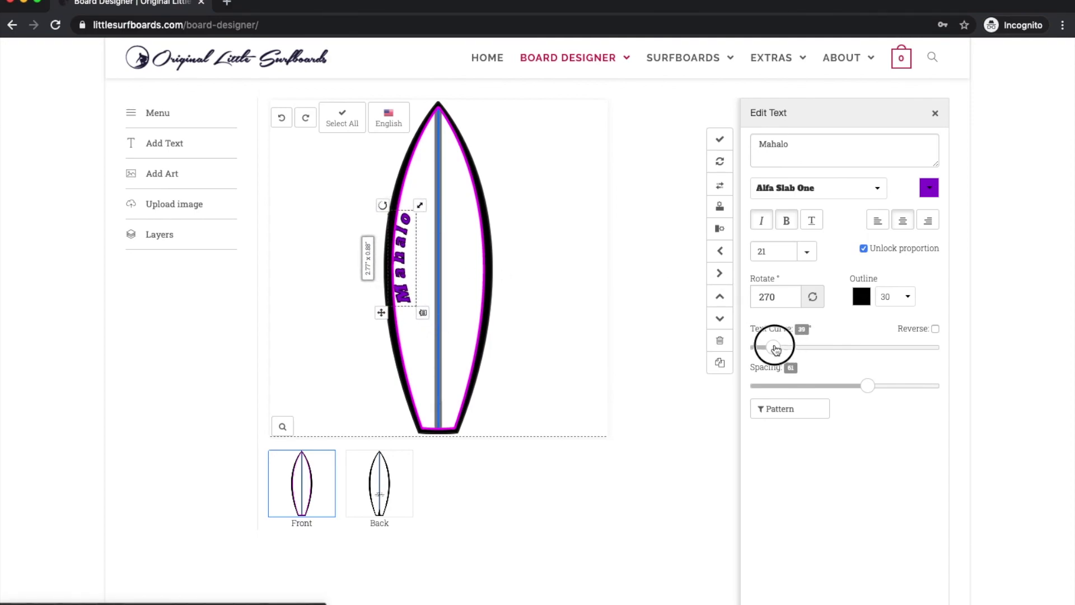
{"action": "left_click_drag", "start_coordinate": [407, 246], "coordinate": [411, 247]}
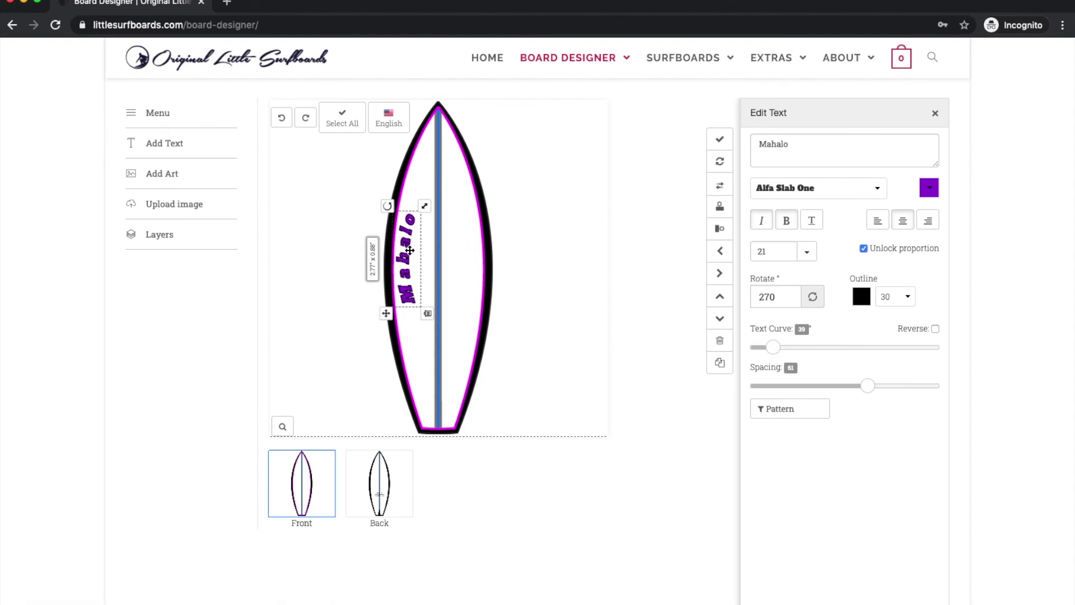
Move the Mahalo text to the board's right half, reverse its curve, and align it with the right rail.
{"action": "left_click_drag", "start_coordinate": [401, 258], "coordinate": [459, 270]}
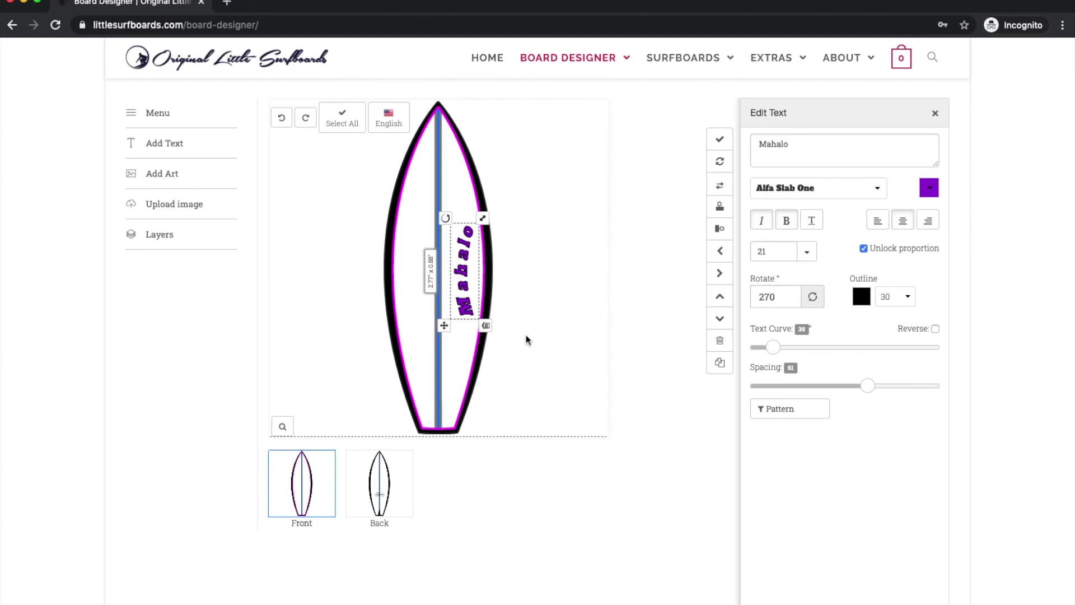
{"action": "left_click", "coordinate": [935, 329]}
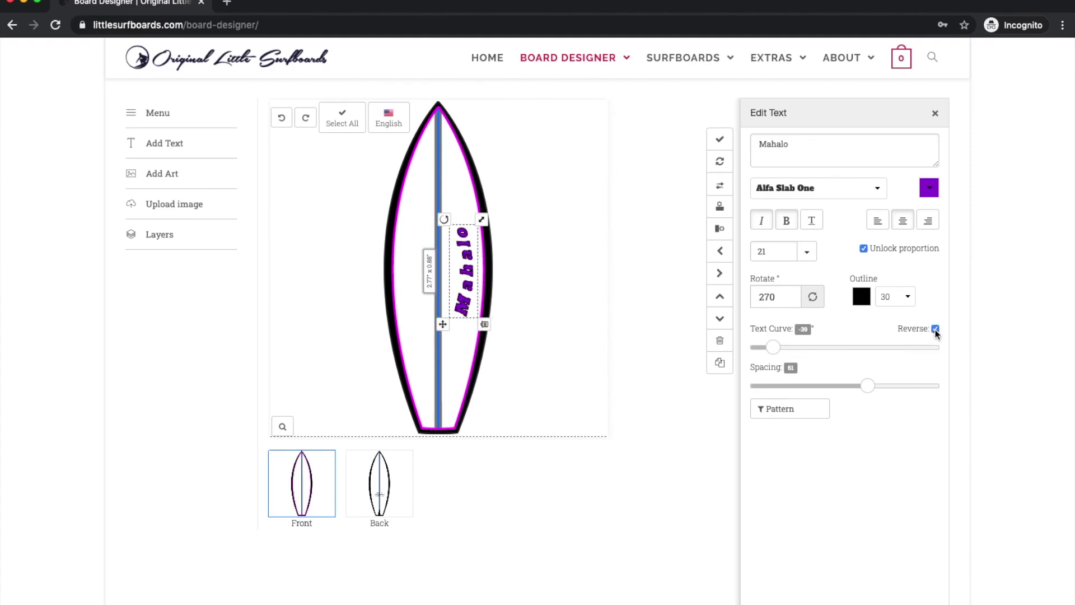
{"action": "left_click_drag", "start_coordinate": [469, 285], "coordinate": [476, 283]}
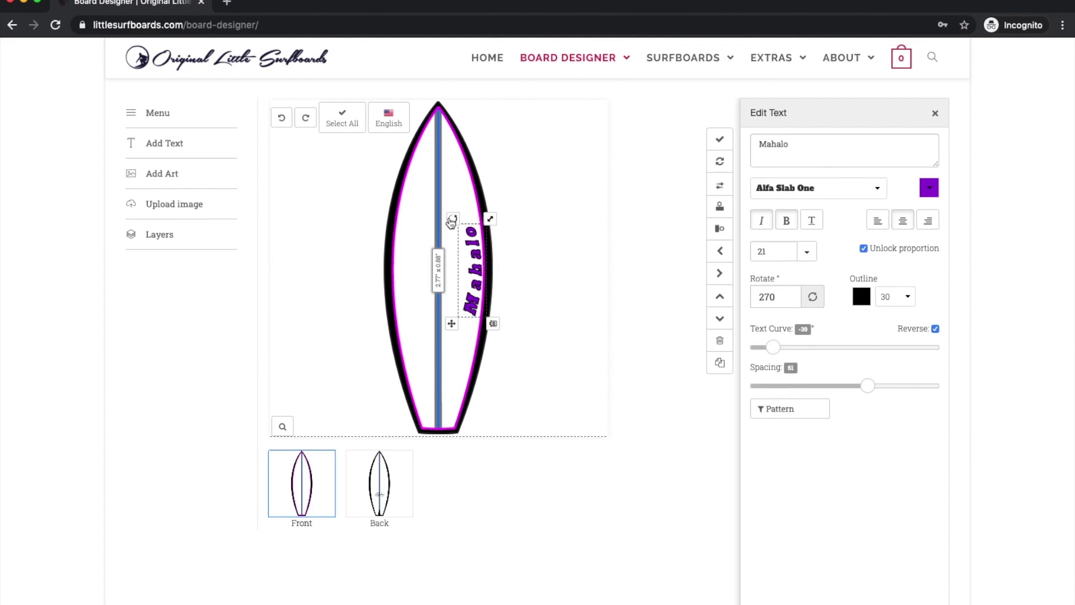
Rotate the Mahalo text to about 359 degrees and center it across the middle of the board.
{"action": "left_click_drag", "start_coordinate": [453, 222], "coordinate": [510, 254]}
{"action": "left_click_drag", "start_coordinate": [433, 258], "coordinate": [435, 260]}
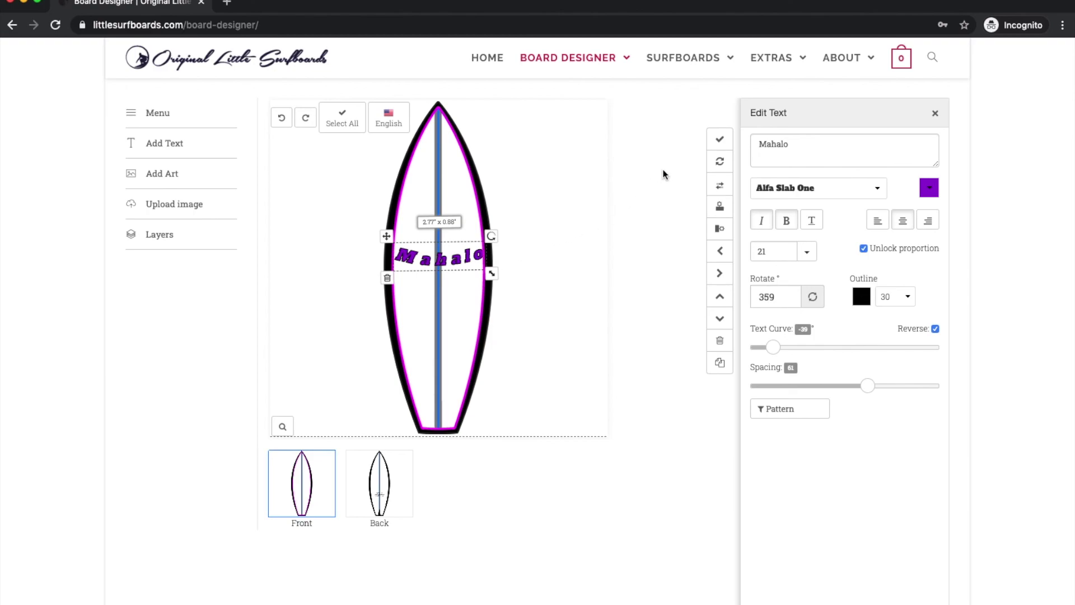
Flip the Mahalo text and flip it back, and center it horizontally and vertically on the board.
{"action": "left_click", "coordinate": [721, 187]}
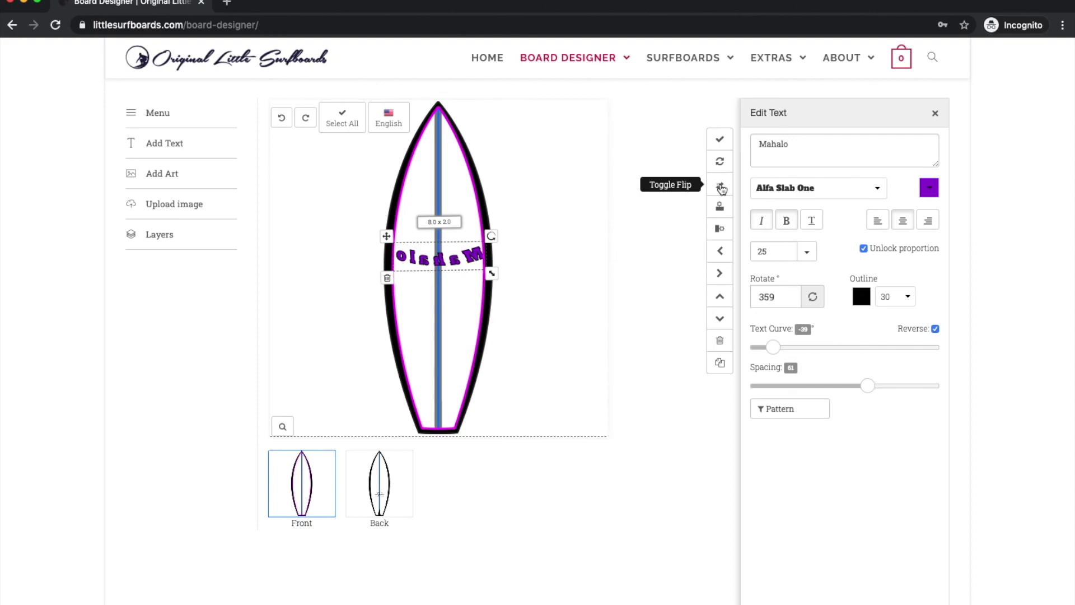
{"action": "left_click", "coordinate": [721, 187]}
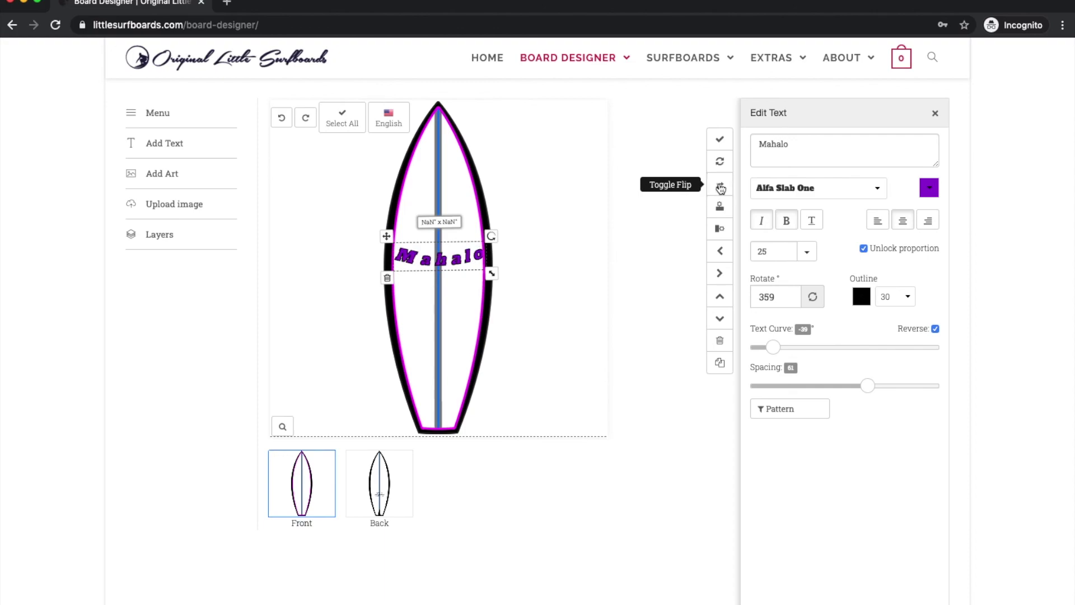
{"action": "left_click", "coordinate": [722, 208]}
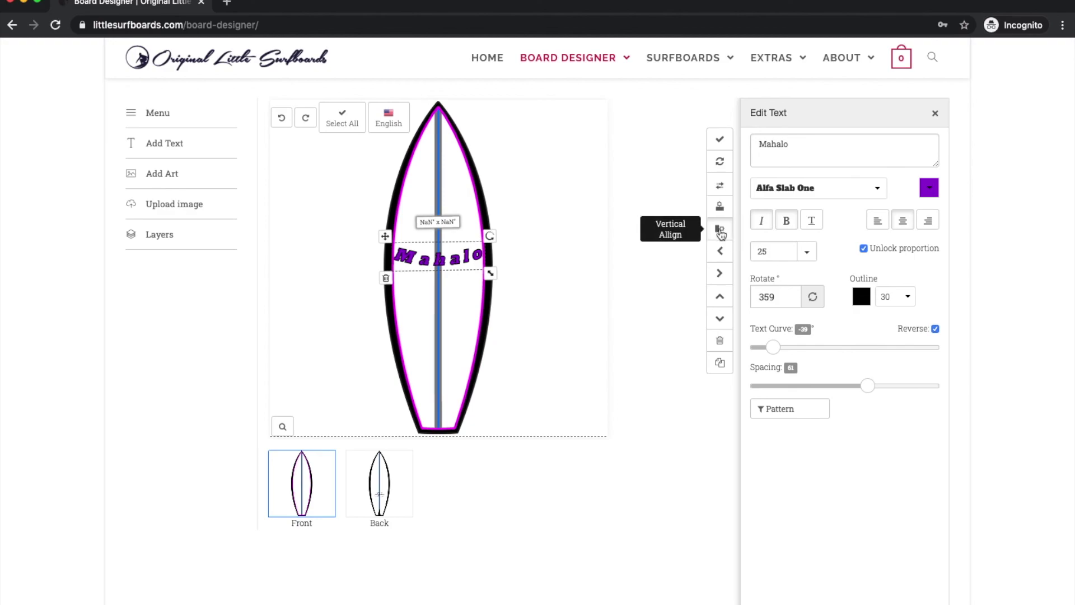
{"action": "left_click", "coordinate": [720, 231]}
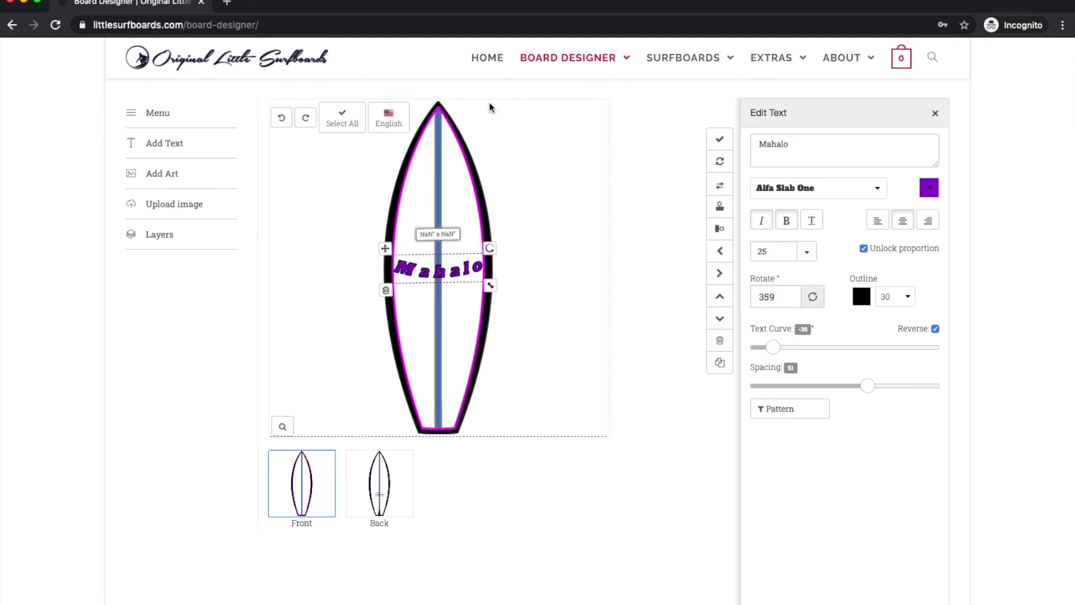
Nudge the Mahalo text slightly left, partly back to the right, and a little upward.
{"action": "left_click", "coordinate": [722, 252]}
{"action": "left_click", "coordinate": [723, 252]}
{"action": "left_click", "coordinate": [722, 252]}
{"action": "left_click", "coordinate": [724, 275]}
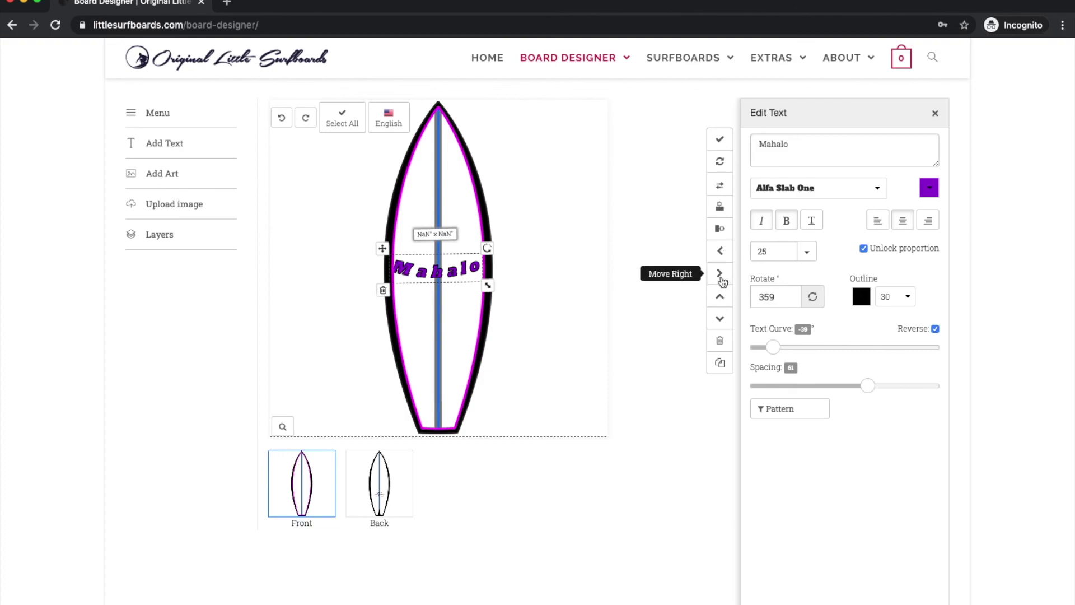
{"action": "left_click", "coordinate": [723, 274]}
{"action": "left_click", "coordinate": [721, 300]}
{"action": "left_click", "coordinate": [721, 301]}
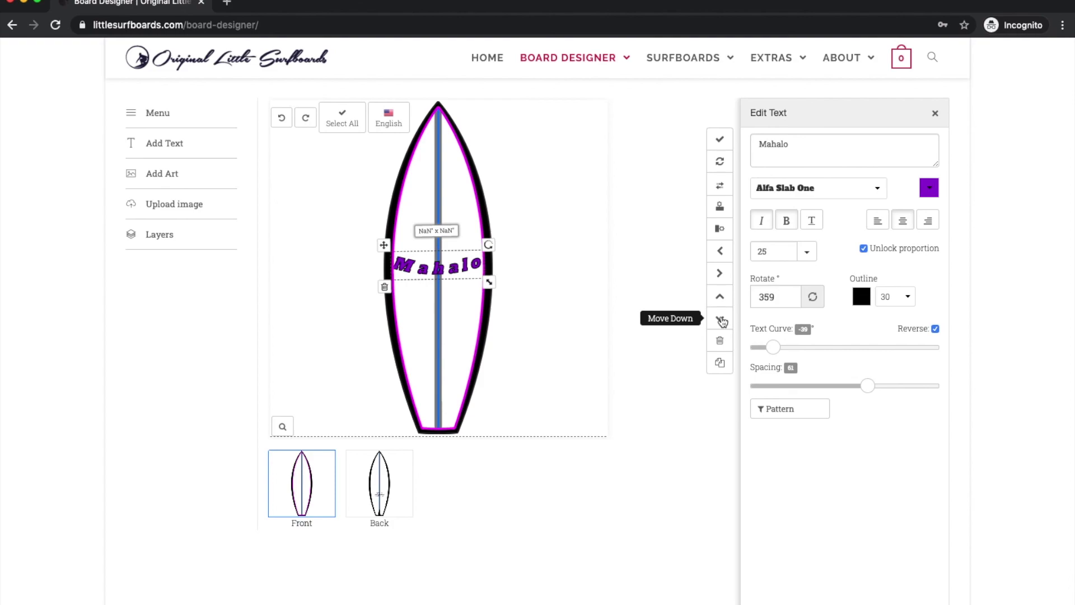
Nudge the Mahalo text down and back up until it sits slightly above the board's center.
{"action": "key", "text": "Down"}
{"action": "key", "text": "Down"}
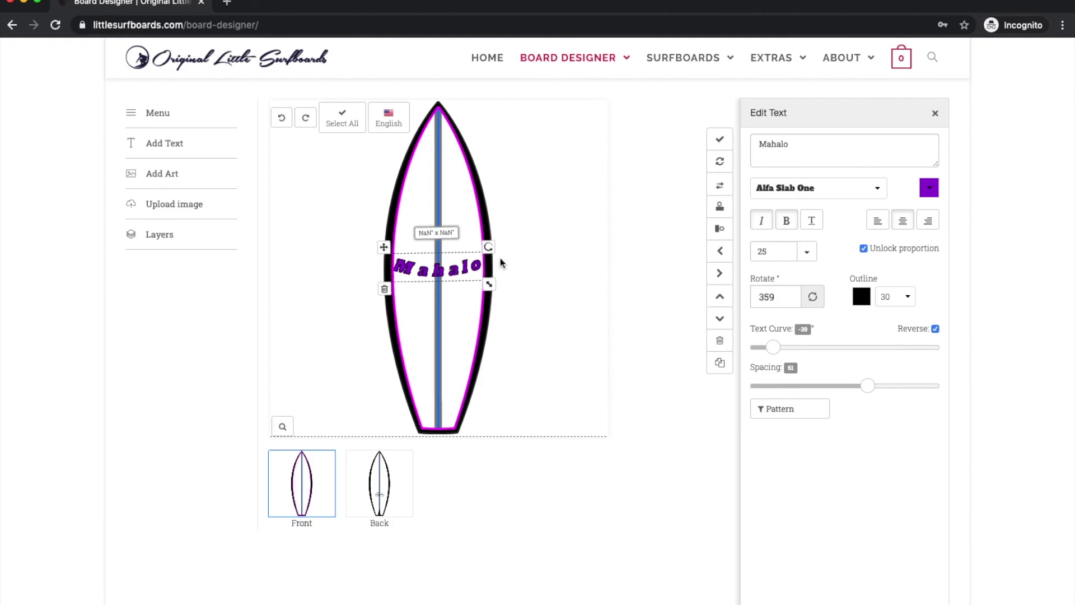
{"action": "key", "text": "Down"}
{"action": "key", "text": "Down"}
{"action": "key", "text": "Down"}
{"action": "key", "text": "Up"}
{"action": "key", "text": "Up"}
{"action": "key", "text": "Up"}
{"action": "key", "text": "Up"}
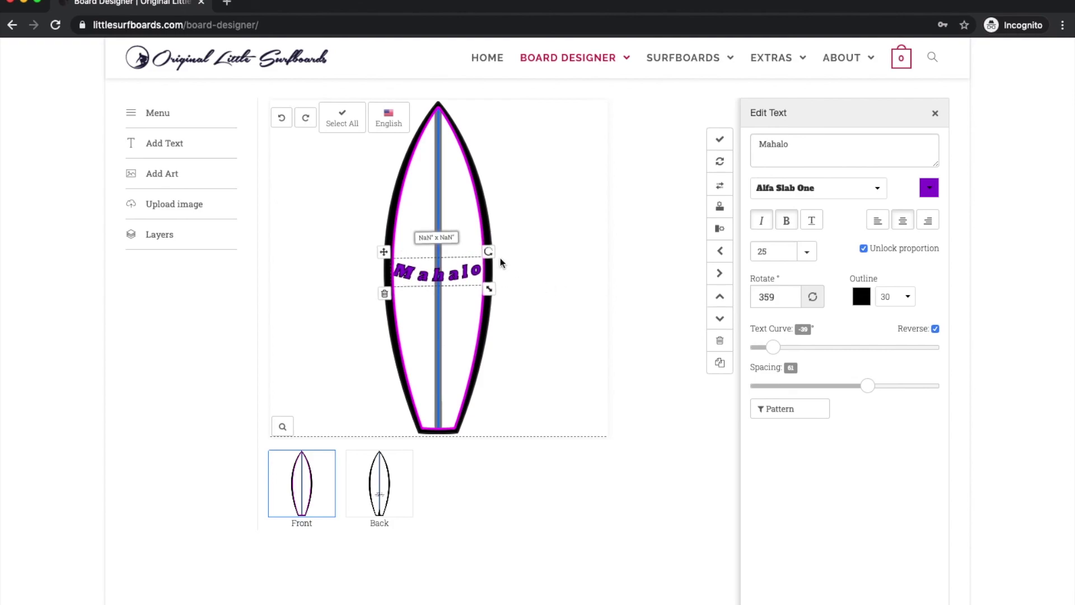
{"action": "key", "text": "Up"}
{"action": "key", "text": "Up"}
{"action": "key", "text": "Up"}
{"action": "key", "text": "Up"}
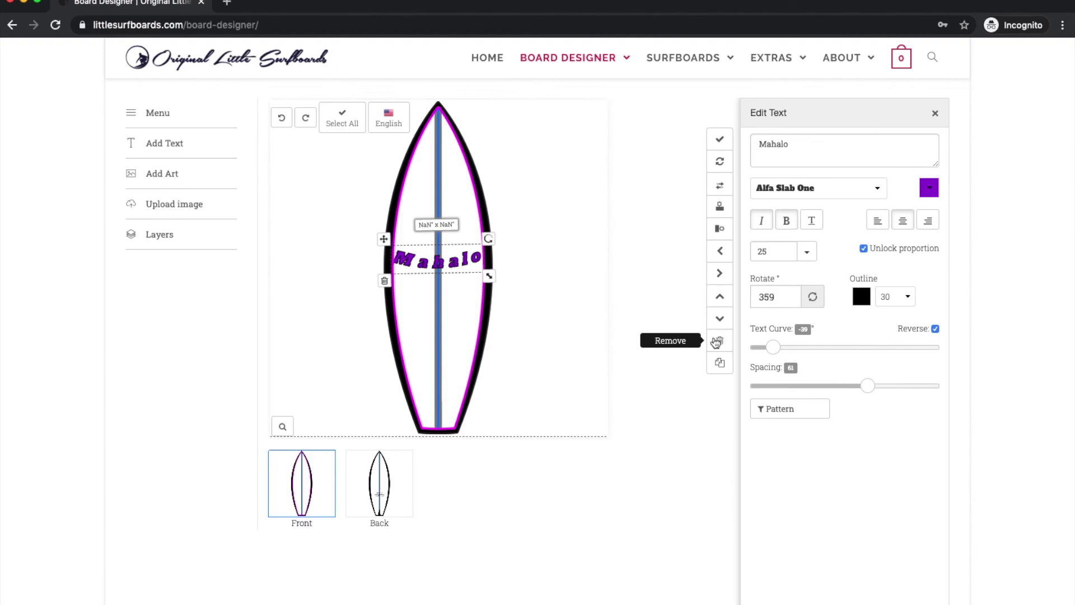
Duplicate the Mahalo text twice and stack the copies one below the other under the original.
{"action": "left_click", "coordinate": [720, 365]}
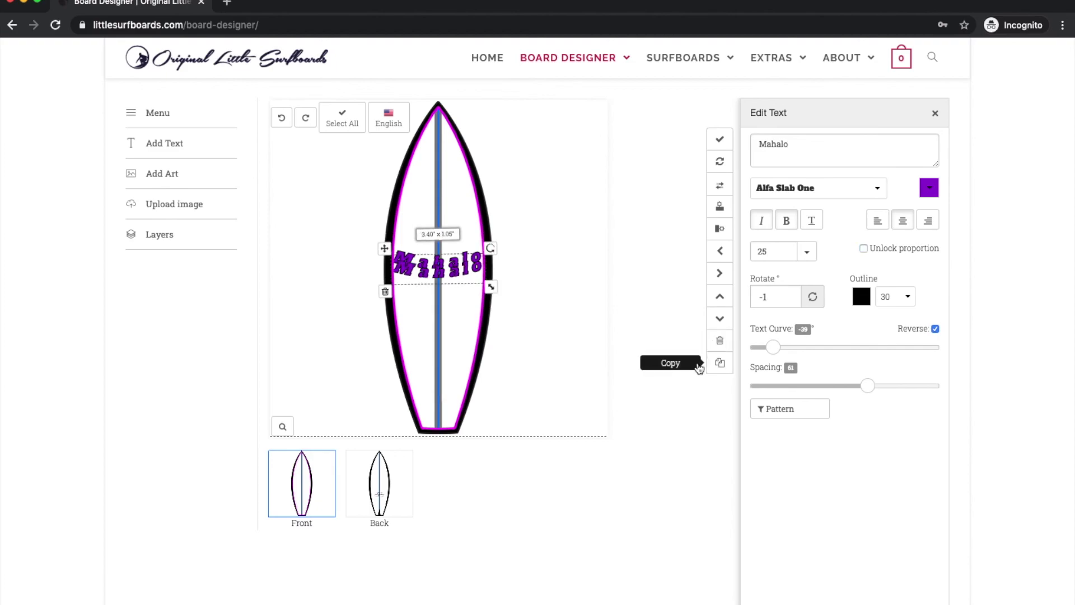
{"action": "left_click_drag", "start_coordinate": [424, 263], "coordinate": [427, 278]}
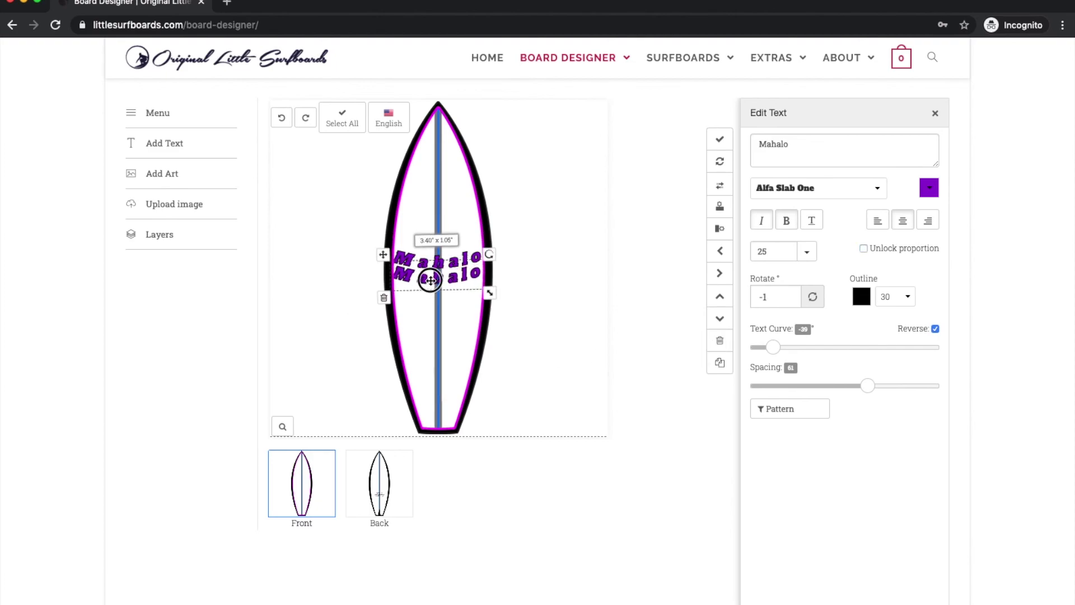
{"action": "left_click", "coordinate": [721, 363]}
{"action": "left_click_drag", "start_coordinate": [461, 277], "coordinate": [462, 293]}
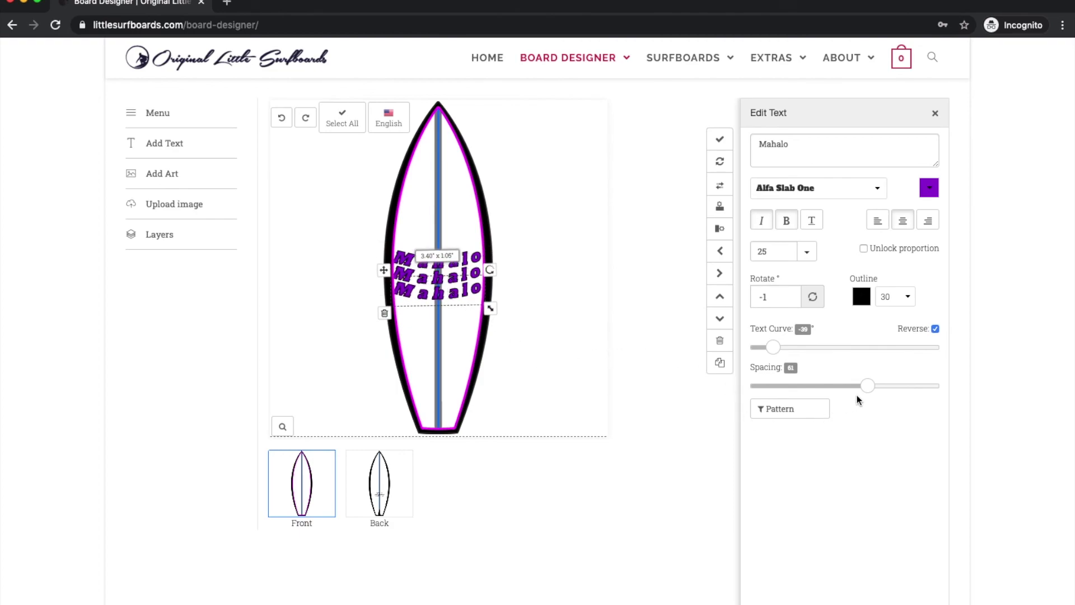
Change the lowest Mahalo copy's font to Eastside_2 and place it above the other two at about size 29.
{"action": "left_click", "coordinate": [878, 190]}
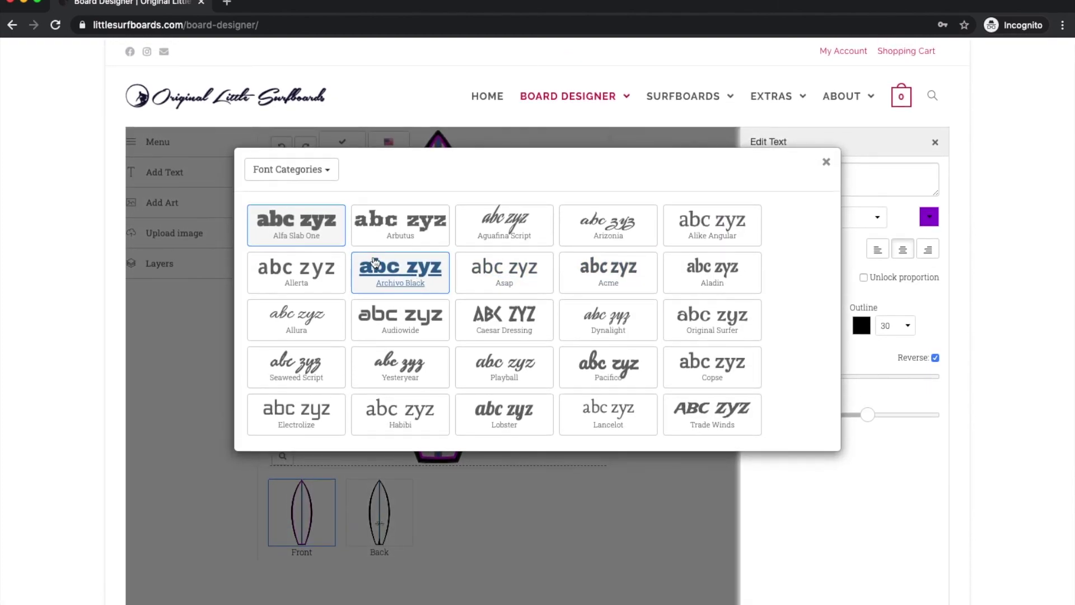
{"action": "scroll", "coordinate": [616, 338], "scroll_direction": "down", "scroll_amount": 2}
{"action": "scroll", "coordinate": [616, 338], "scroll_direction": "down", "scroll_amount": 10}
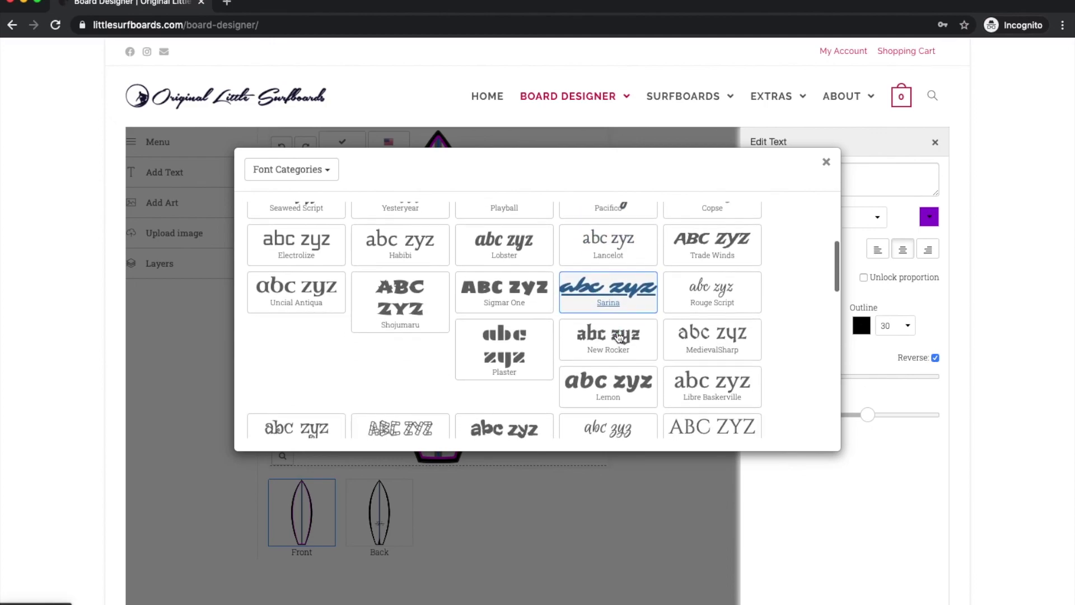
{"action": "scroll", "coordinate": [619, 337], "scroll_direction": "down", "scroll_amount": 1}
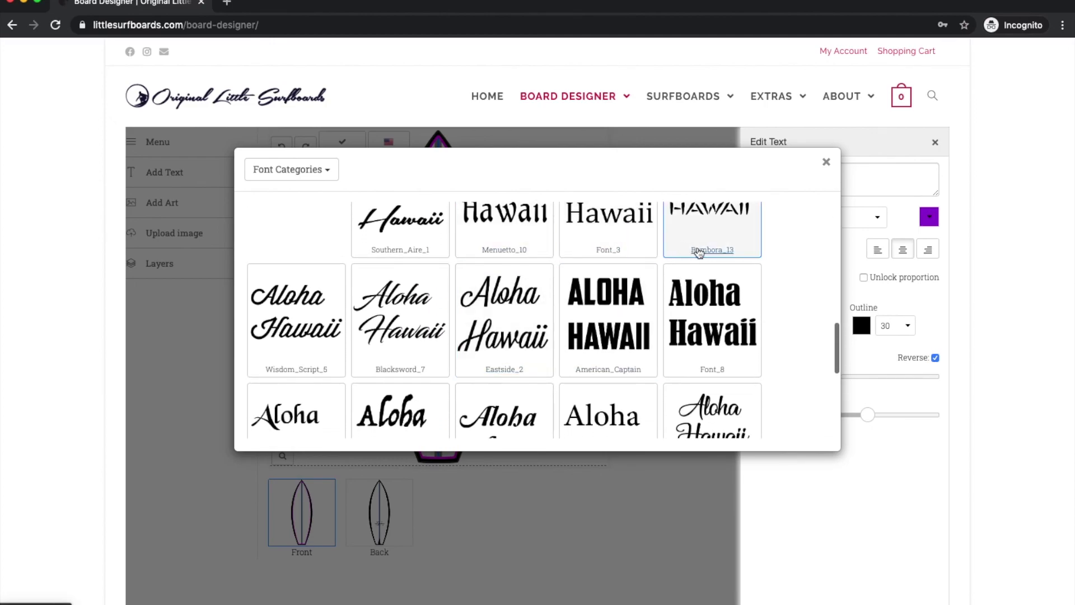
{"action": "scroll", "coordinate": [423, 345], "scroll_direction": "down", "scroll_amount": 1}
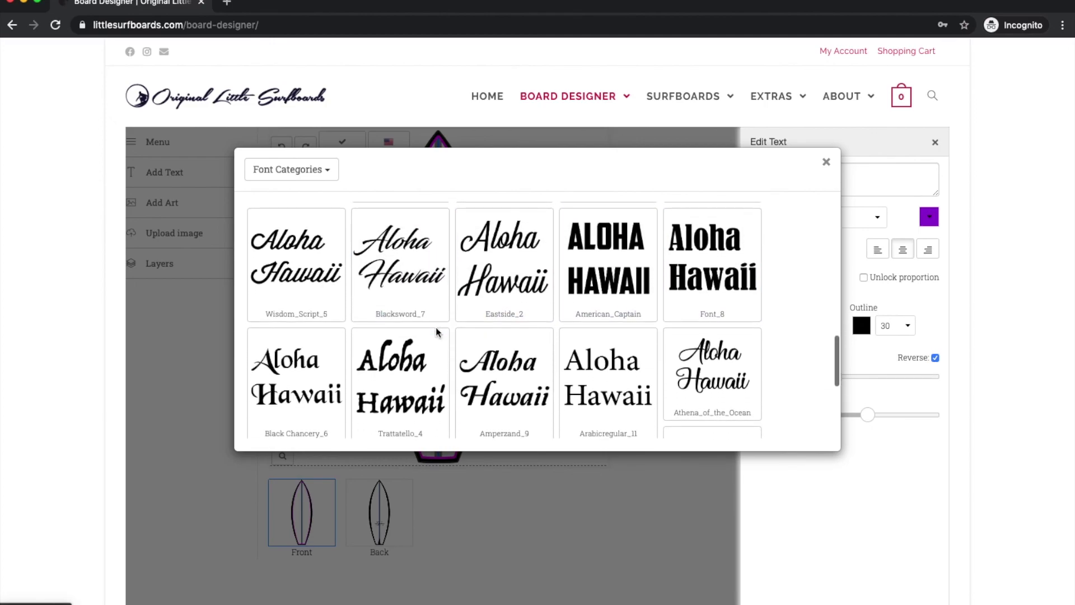
{"action": "left_click", "coordinate": [510, 264]}
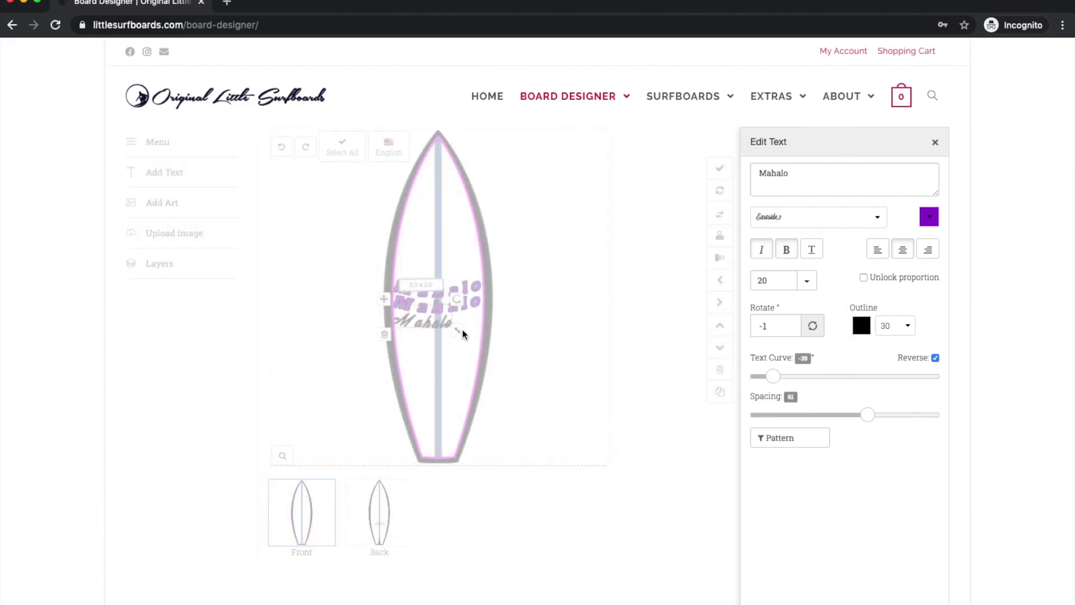
{"action": "left_click_drag", "start_coordinate": [480, 348], "coordinate": [452, 258]}
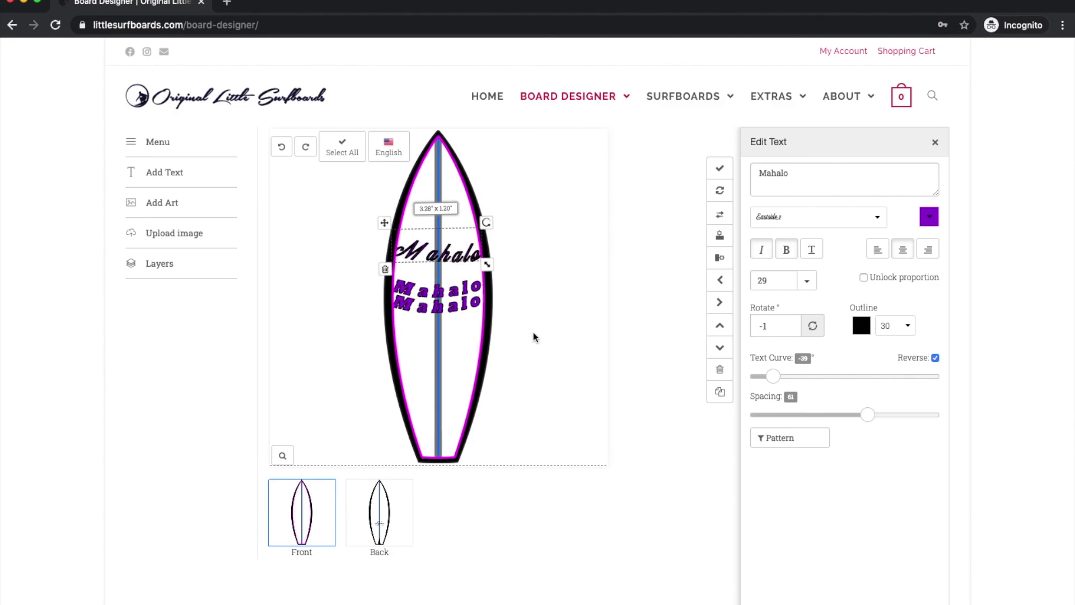